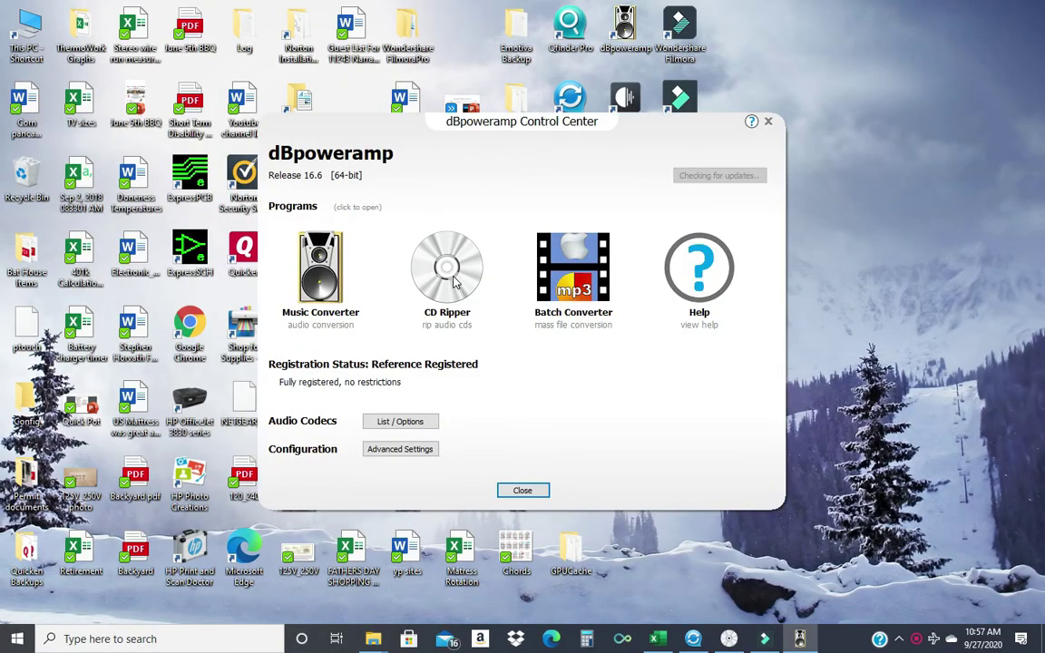
Launch CD Ripper with the 25-track Christmas compilation set to rip as FLAC to the NAS library.
left_click(453, 282)
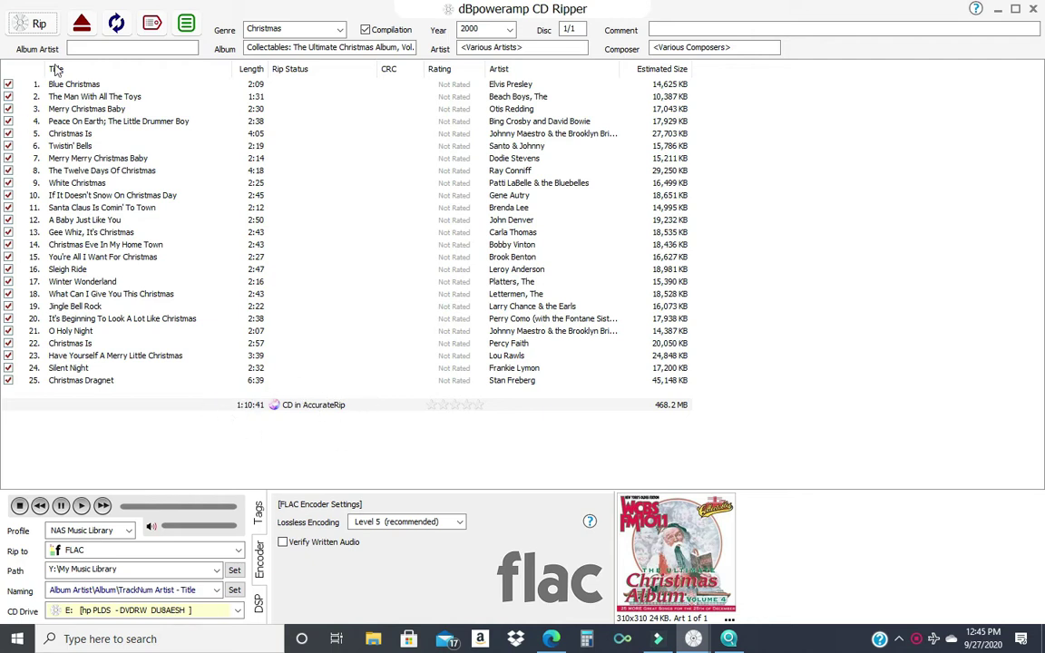
Rip all 25 compilation tracks and review the rip report.
left_click(36, 29)
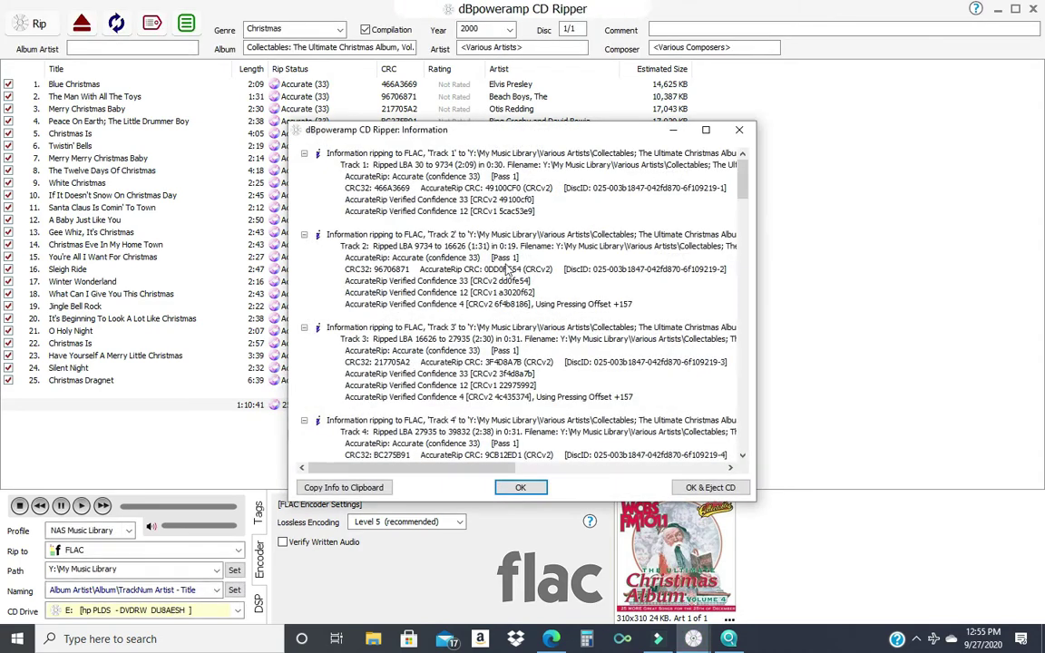
left_click_drag(568, 131, 665, 456)
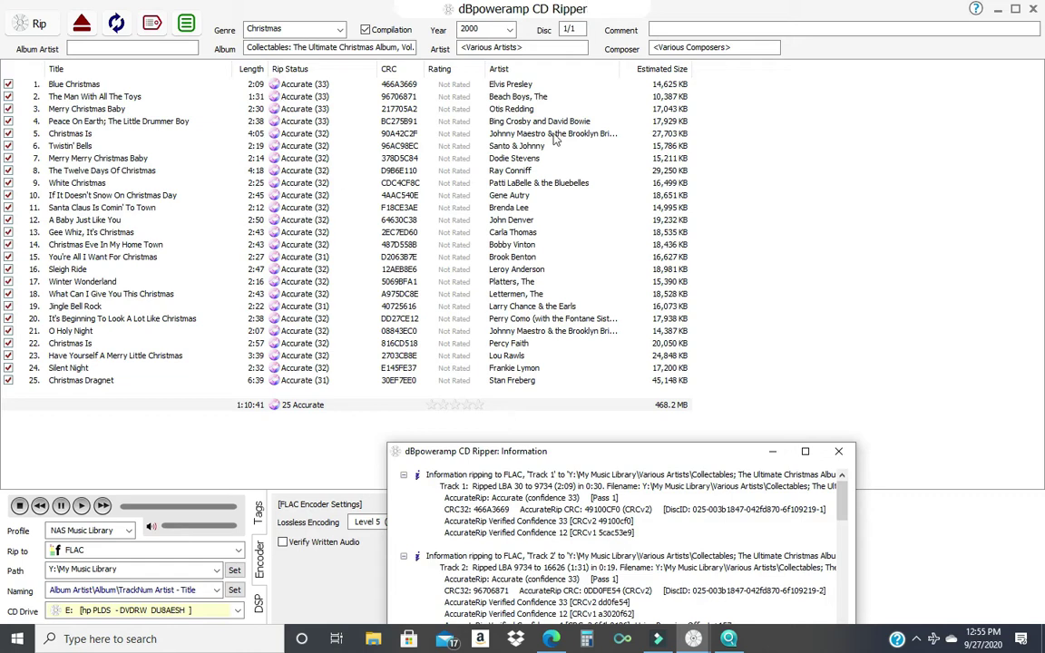
left_click_drag(637, 452, 624, 146)
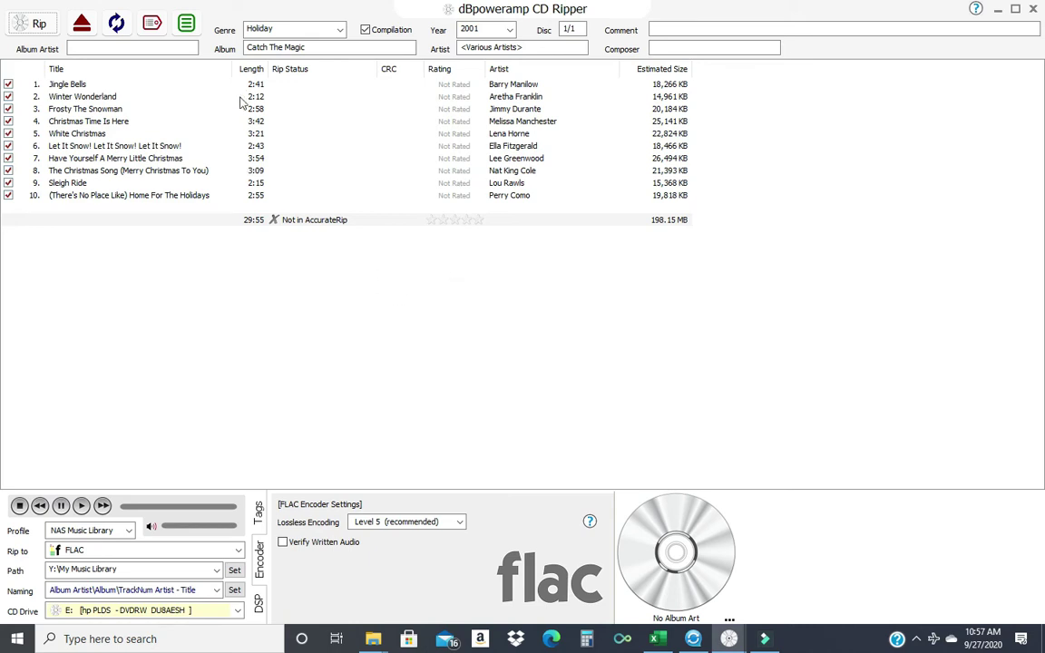
Retag the Catch The Magic disc's genre from Holiday to Christmas, checking the 1/1 disc number.
left_click(308, 47)
left_click(303, 30)
left_click(276, 30)
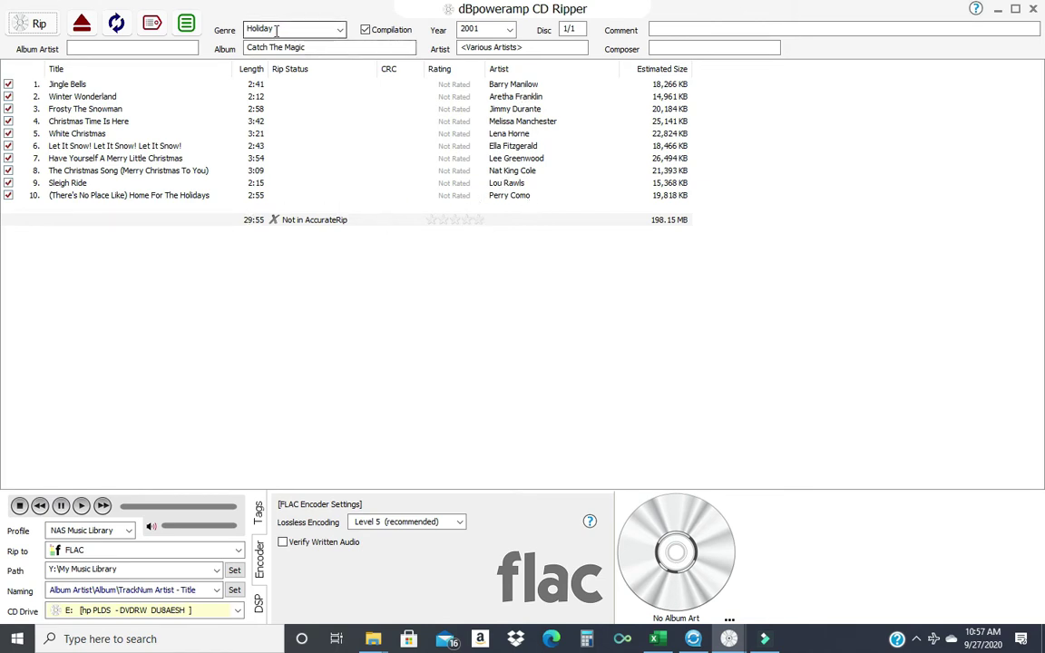
left_click(340, 30)
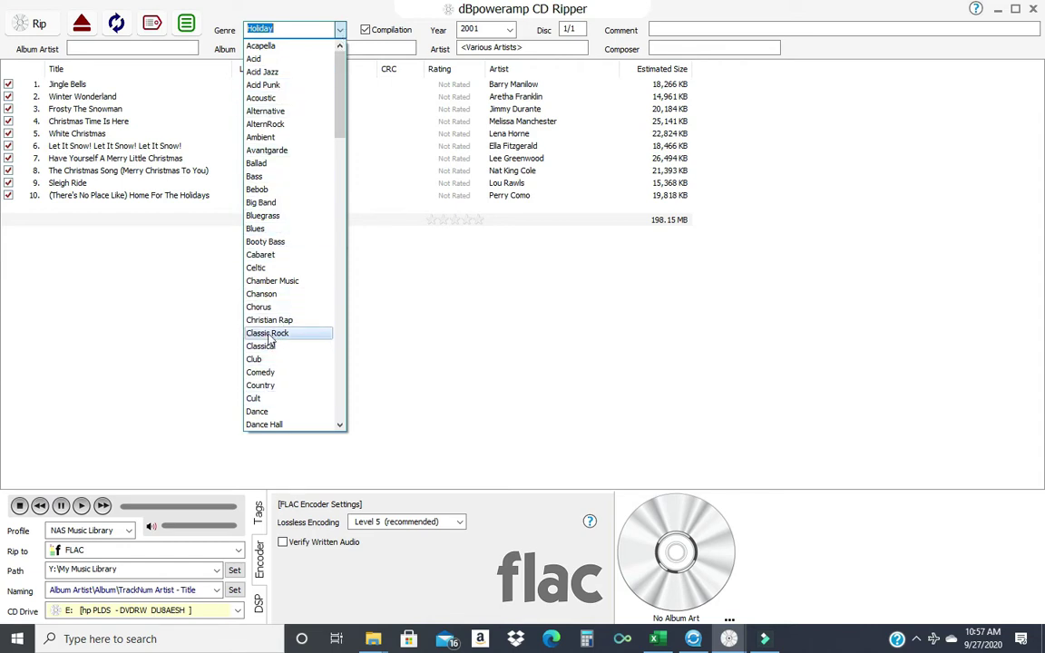
left_click(413, 312)
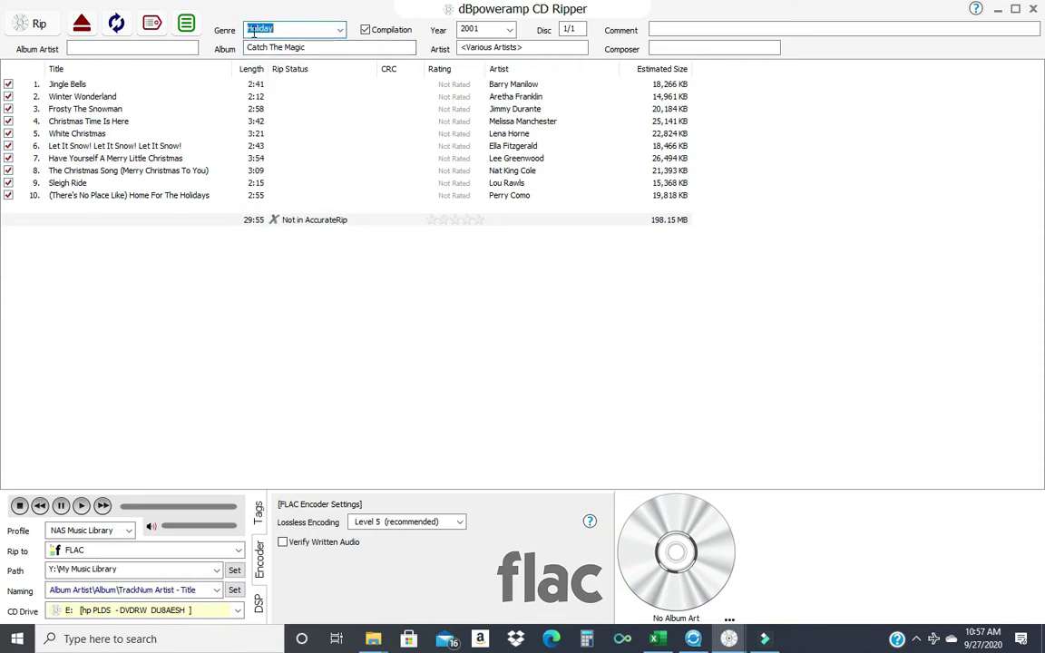
type("Christmas")
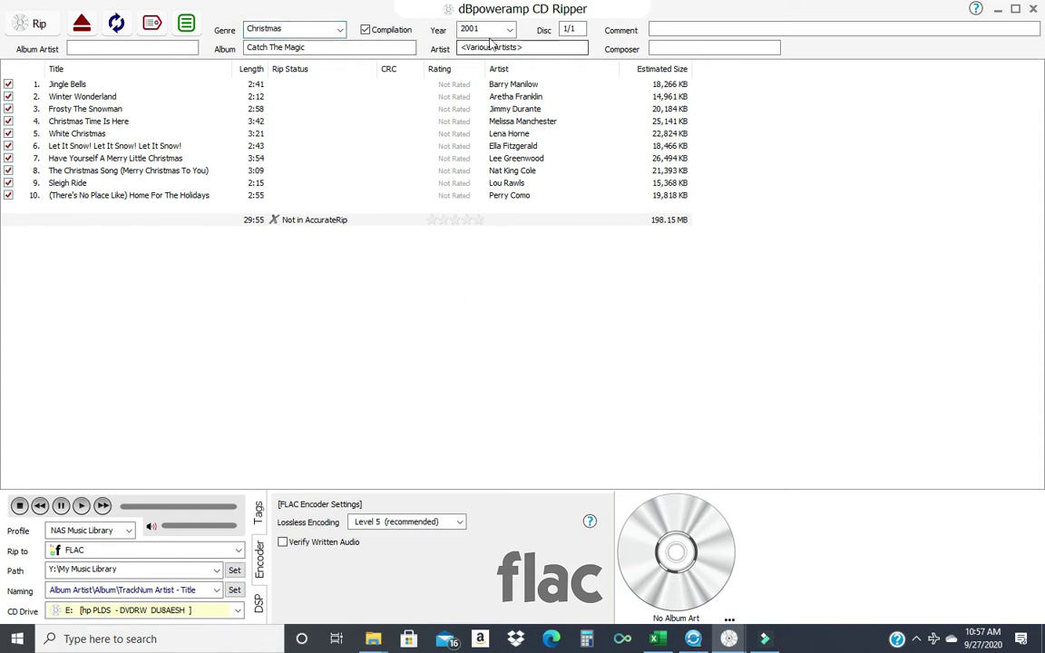
left_click(575, 29)
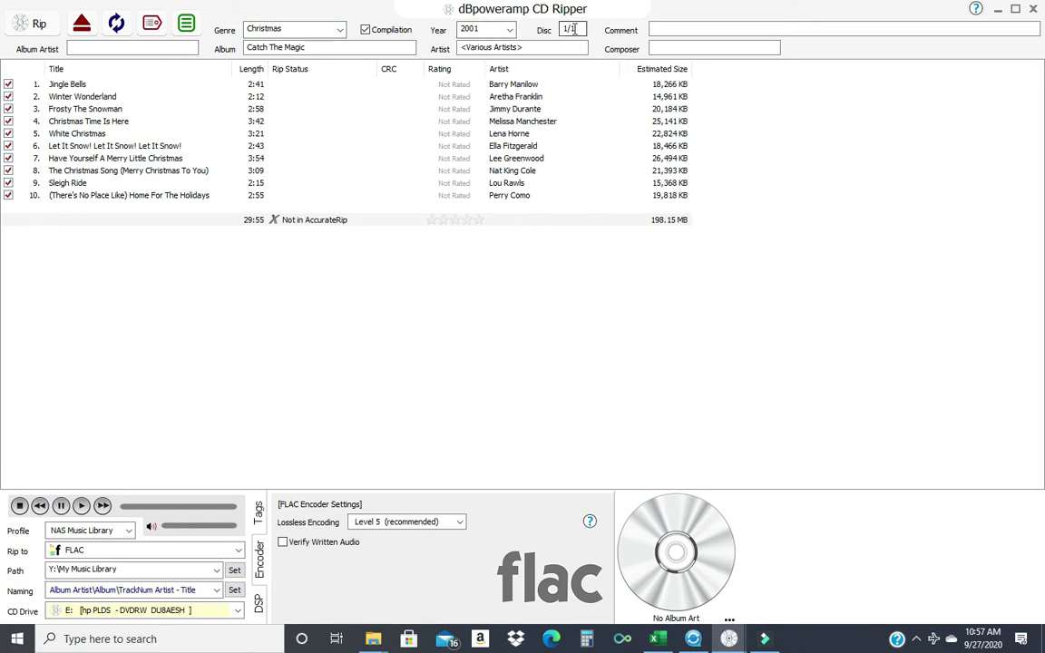
Attach the Catch The Magic cover from donnasgeneralstore.com as the disc's album art.
left_click(690, 558)
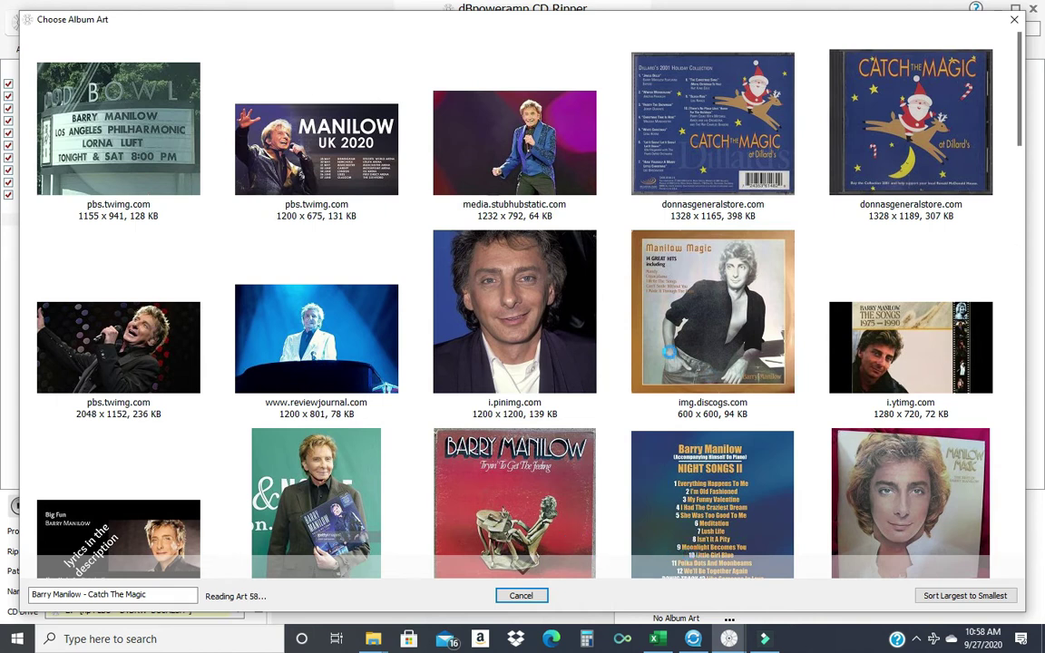
left_click(904, 111)
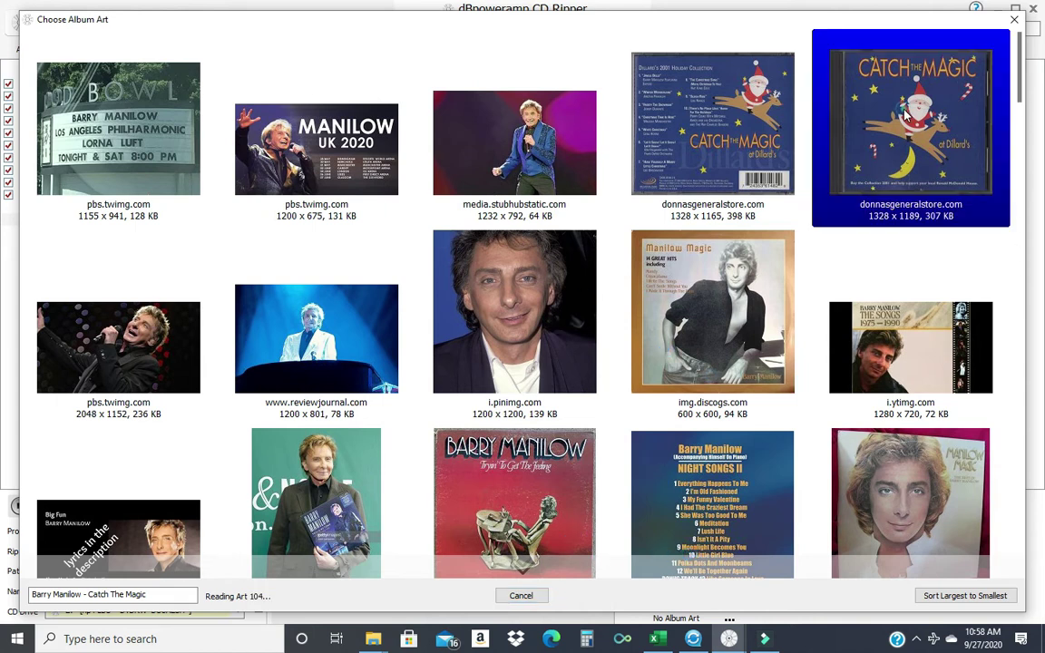
double_click(904, 112)
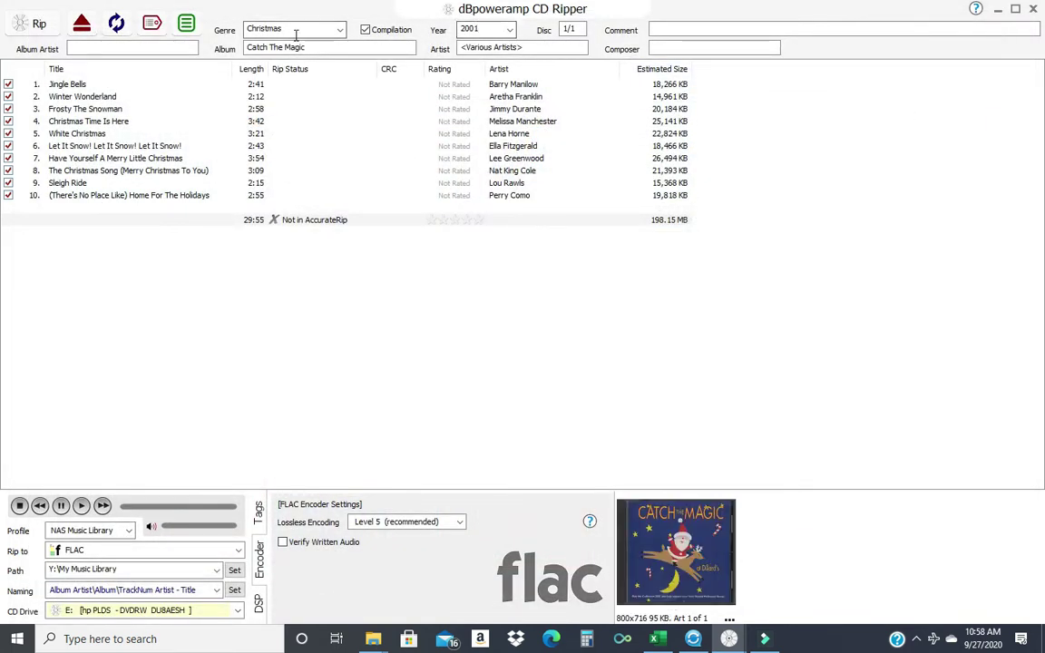
Rip all 10 Catch The Magic tracks securely to FLAC.
left_click(36, 27)
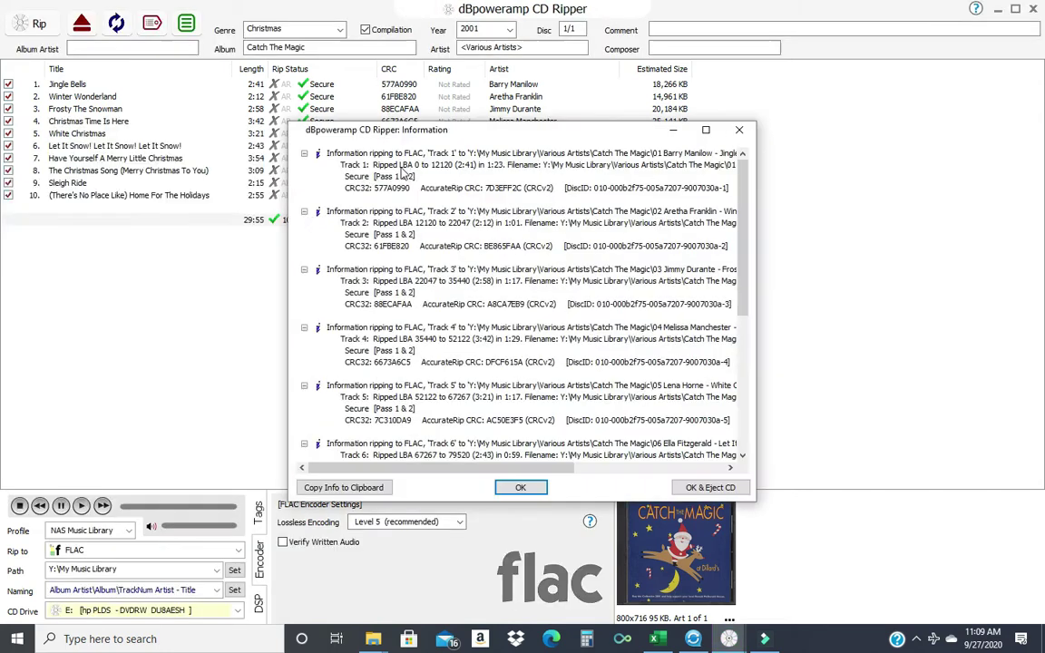
Uncheck tracks 2–10 so only Jingle Bells is re-ripped, and start the rip.
left_click(521, 488)
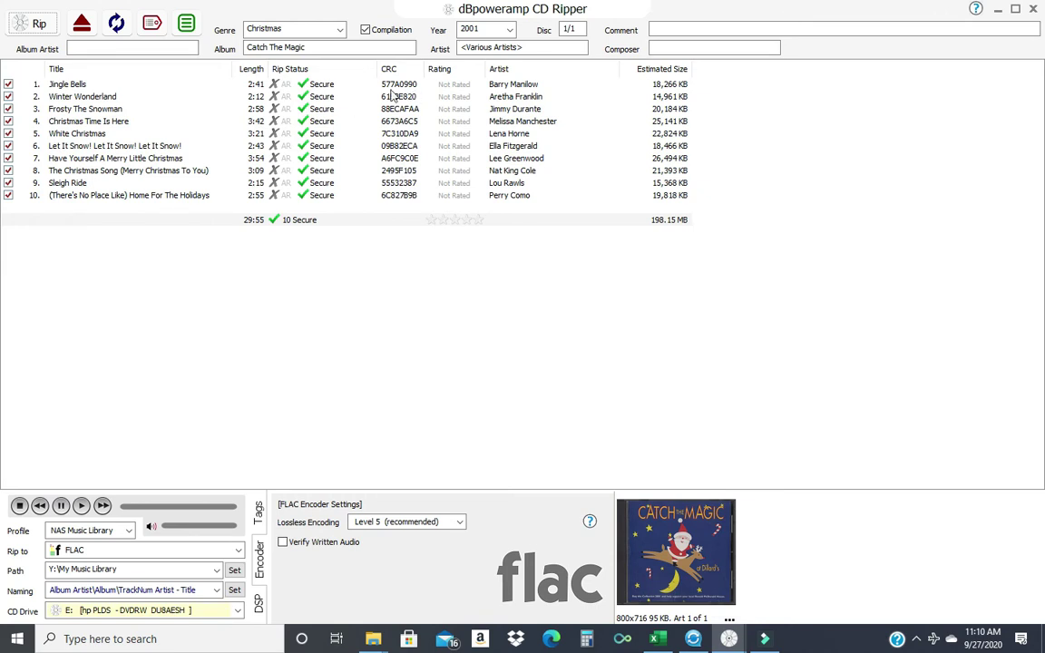
left_click(8, 96)
left_click(8, 109)
left_click(8, 121)
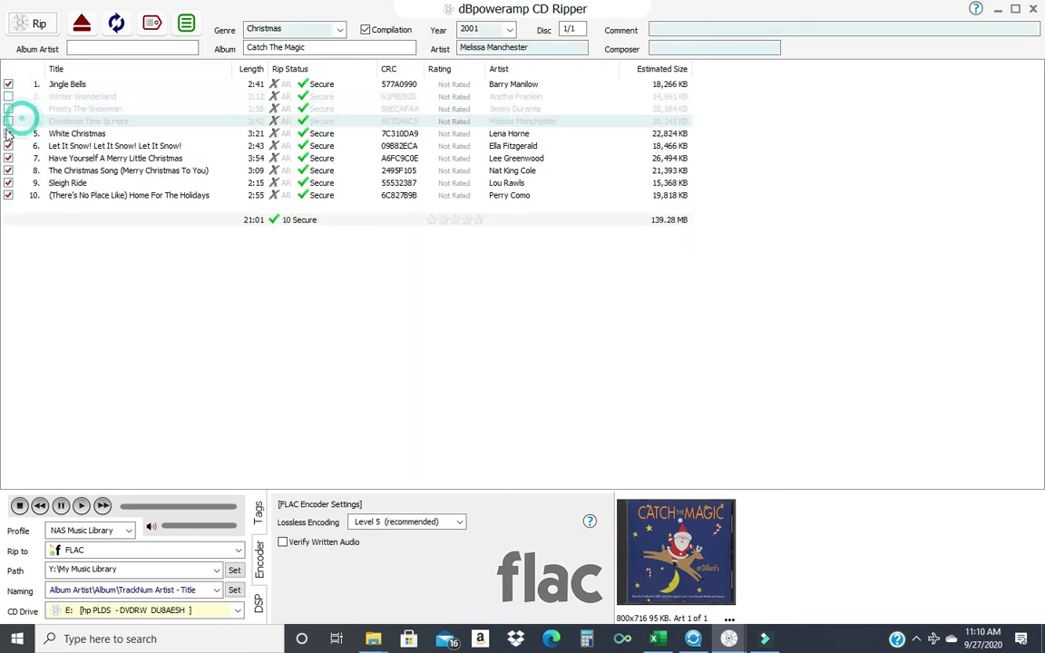
left_click(8, 133)
left_click(8, 145)
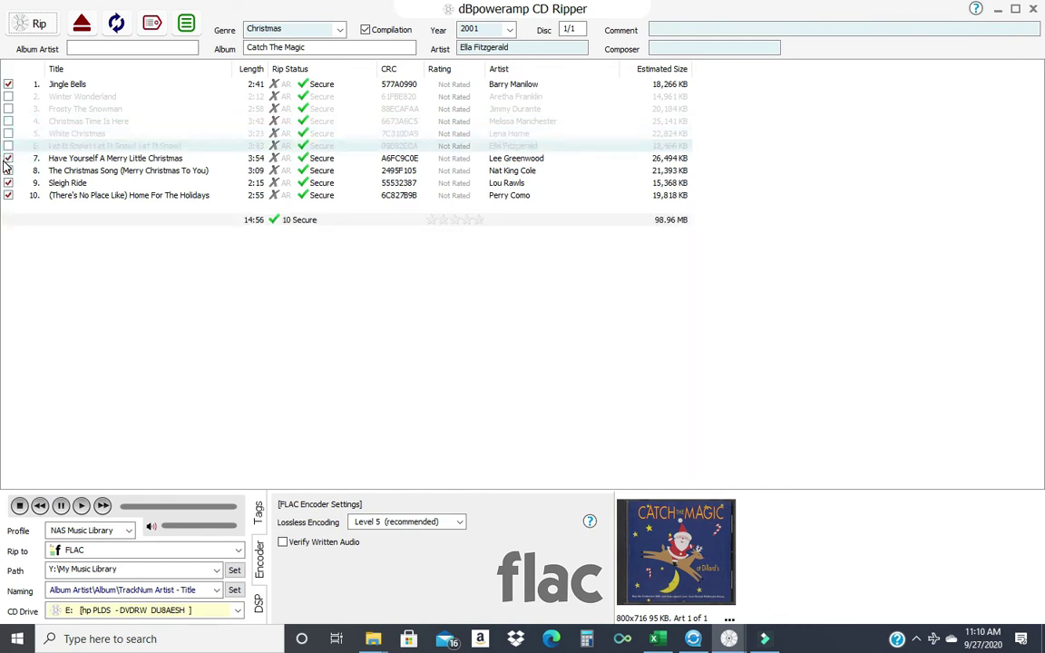
left_click(8, 158)
left_click(8, 171)
left_click(8, 183)
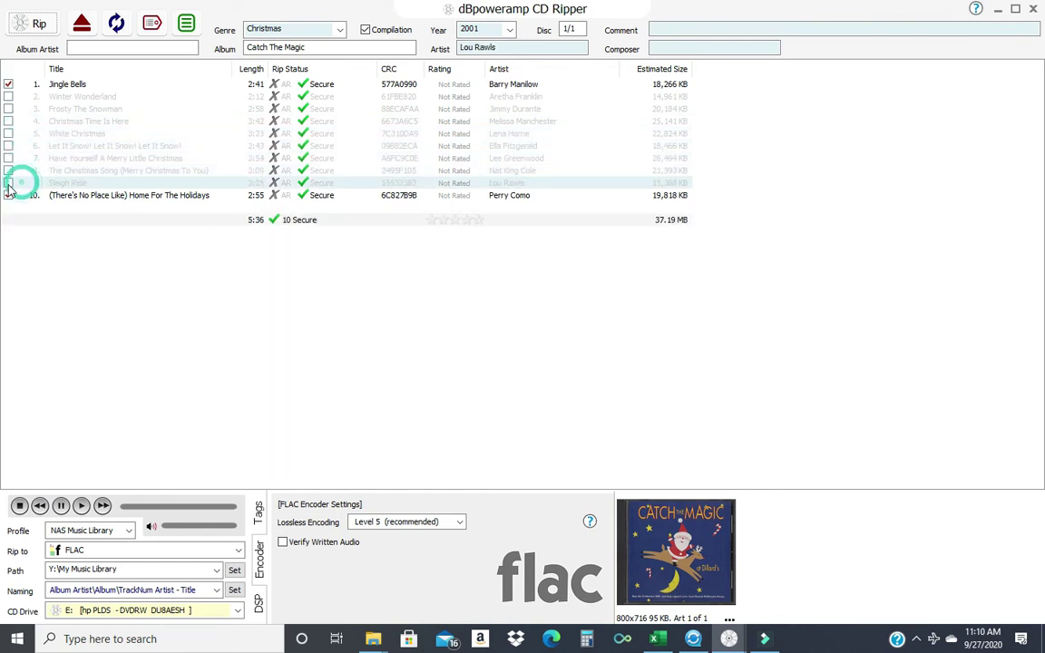
left_click(9, 195)
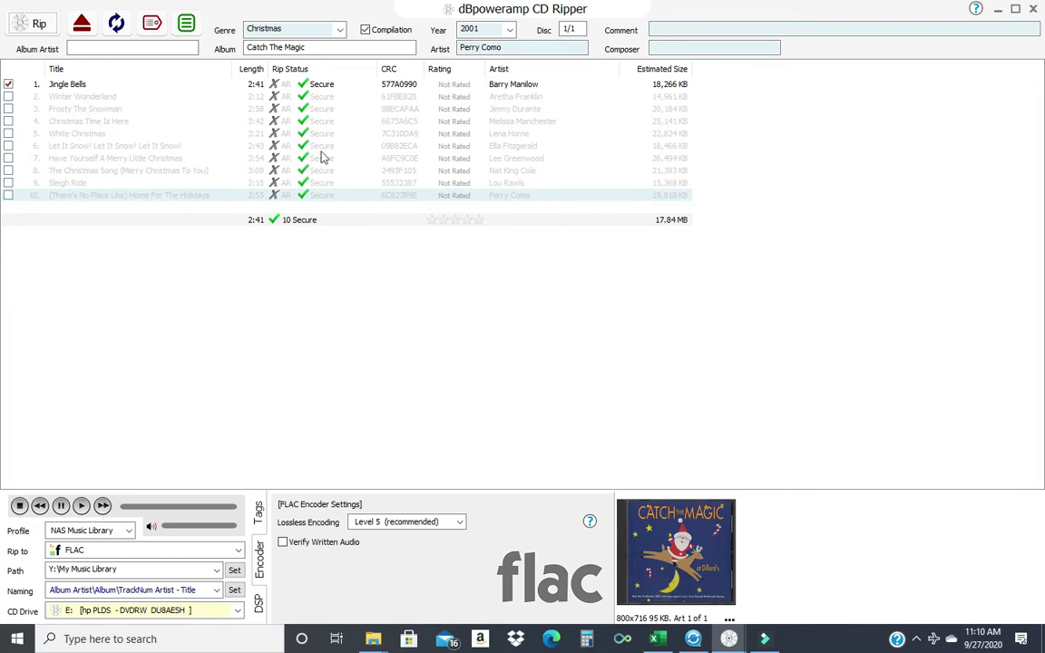
left_click(40, 24)
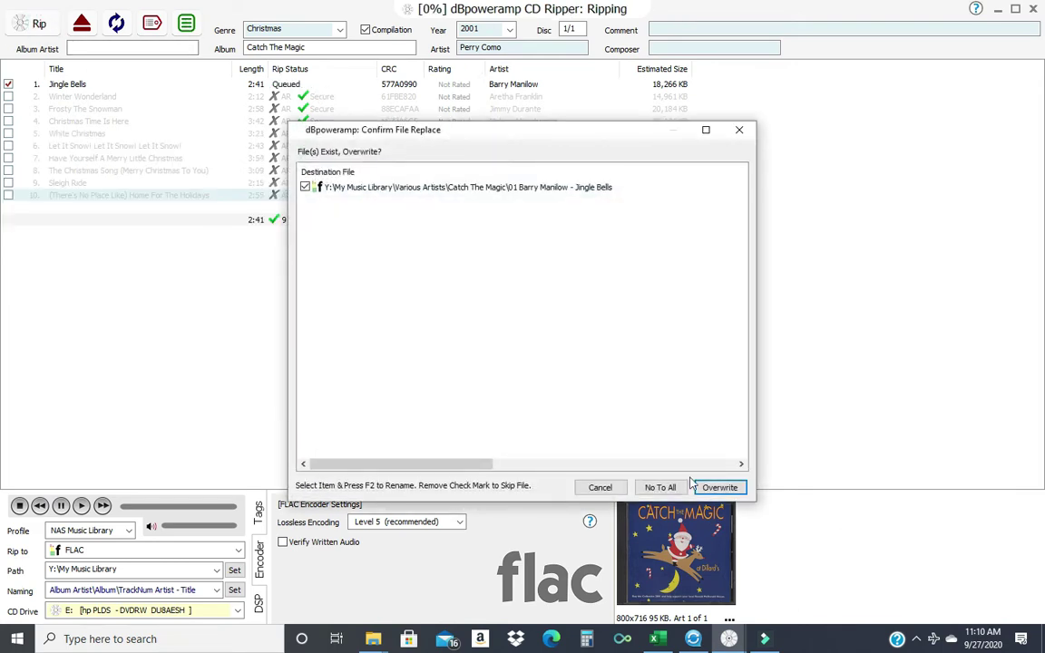
Overwrite the existing Jingle Bells file, then rip the 26-track Un Noel Classique disc.
left_click(721, 487)
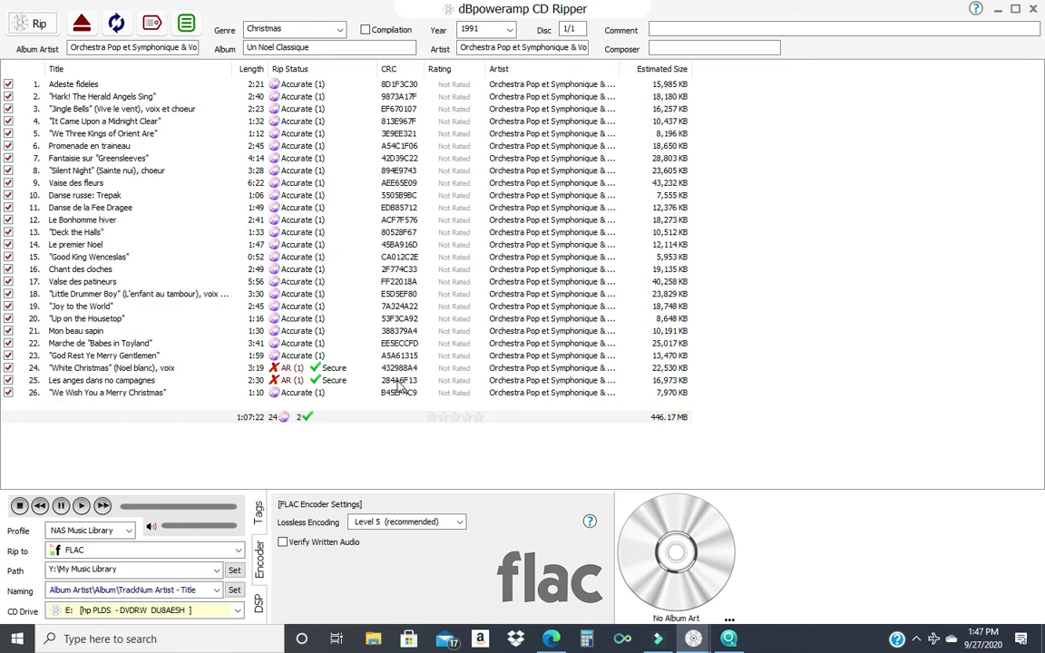
Uncheck every Un Noel Classique track except 24 and 25, then re-rip those two, overwriting their files.
left_click(7, 393)
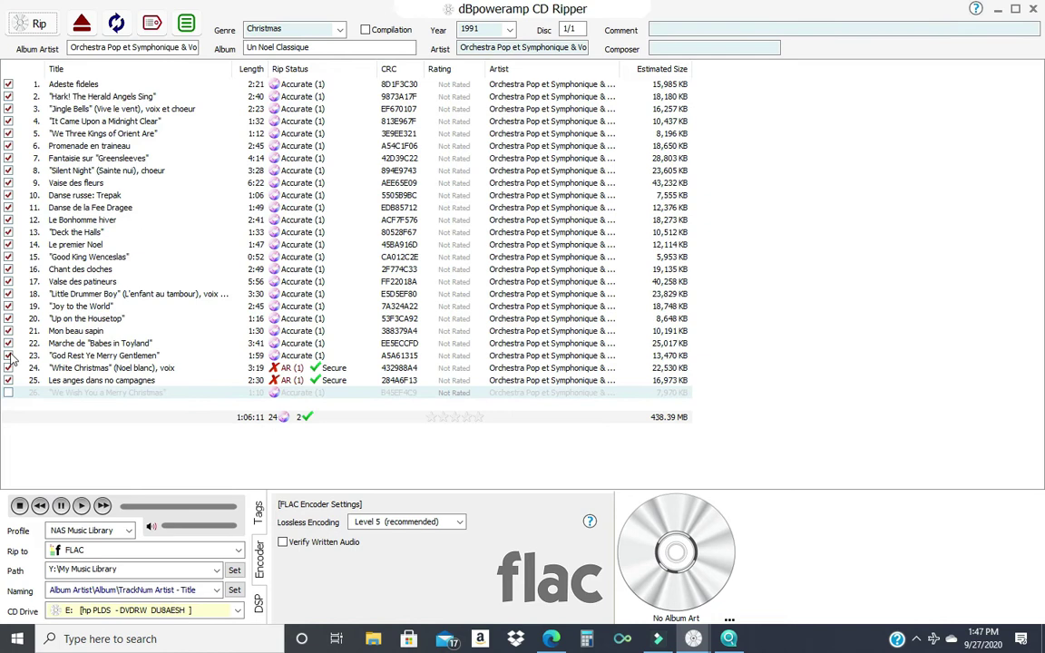
left_click(7, 356)
left_click(7, 343)
left_click(7, 331)
left_click(7, 318)
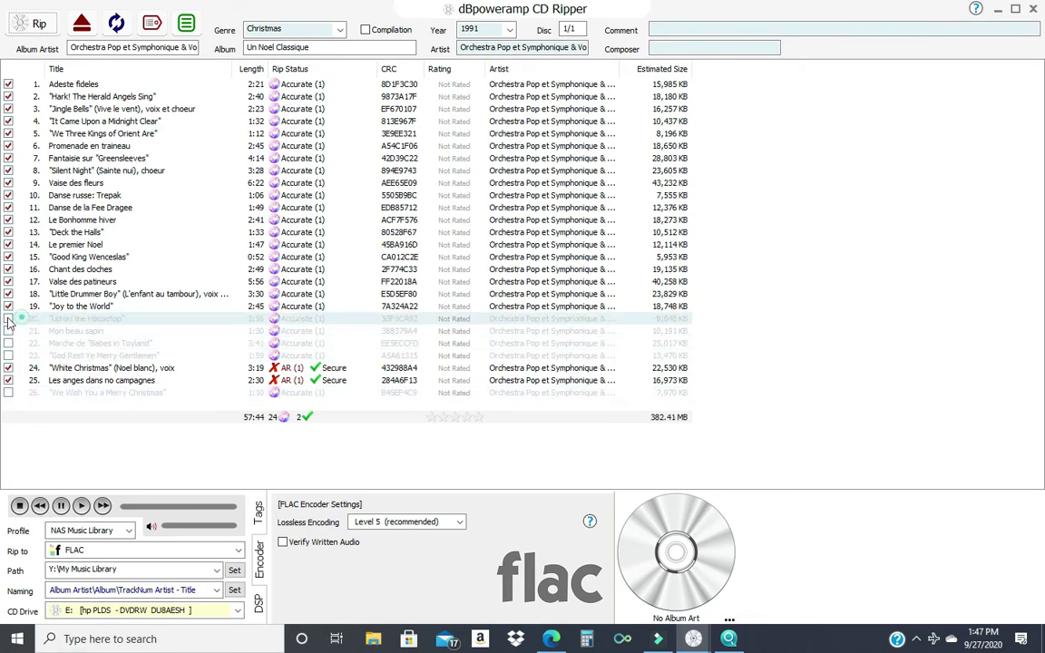
left_click(7, 306)
left_click(8, 293)
left_click(7, 281)
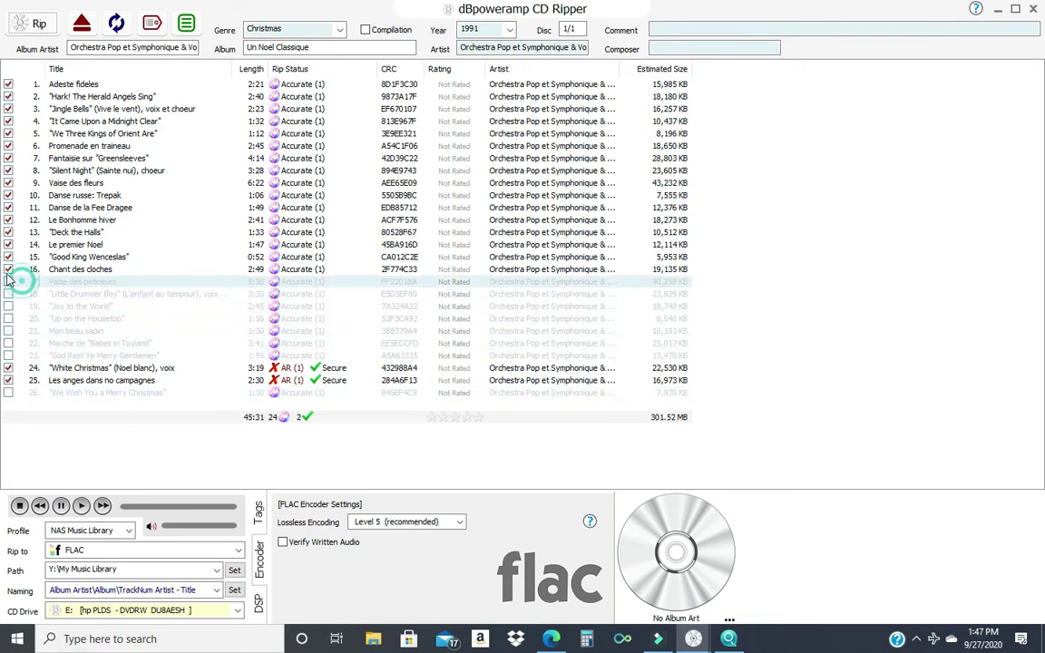
left_click(8, 269)
left_click(7, 257)
left_click(8, 244)
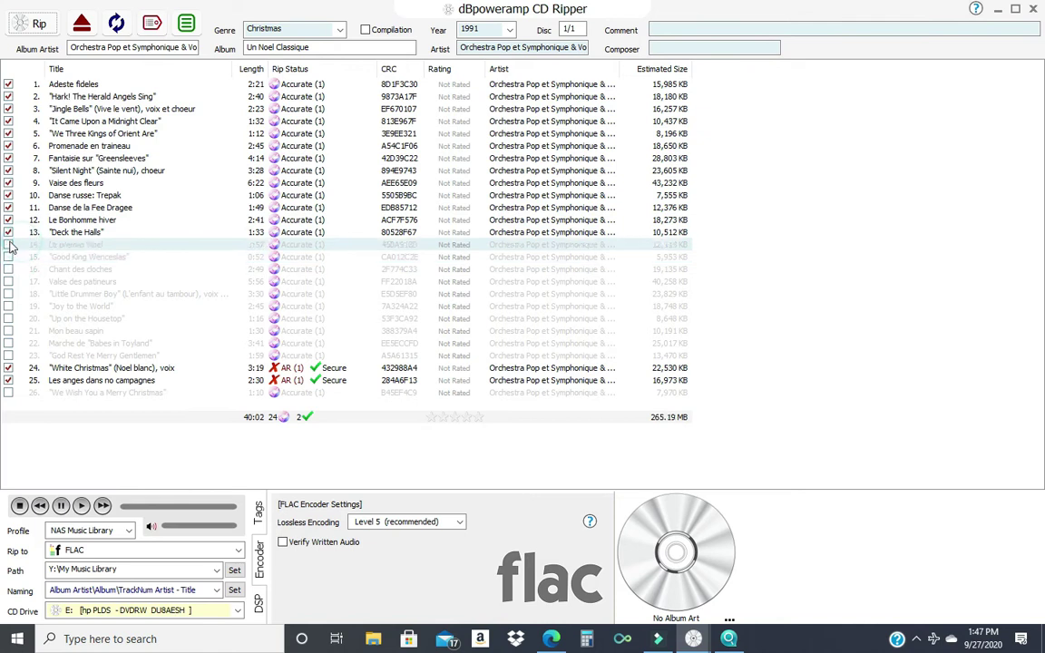
left_click(8, 232)
left_click(8, 220)
left_click(9, 207)
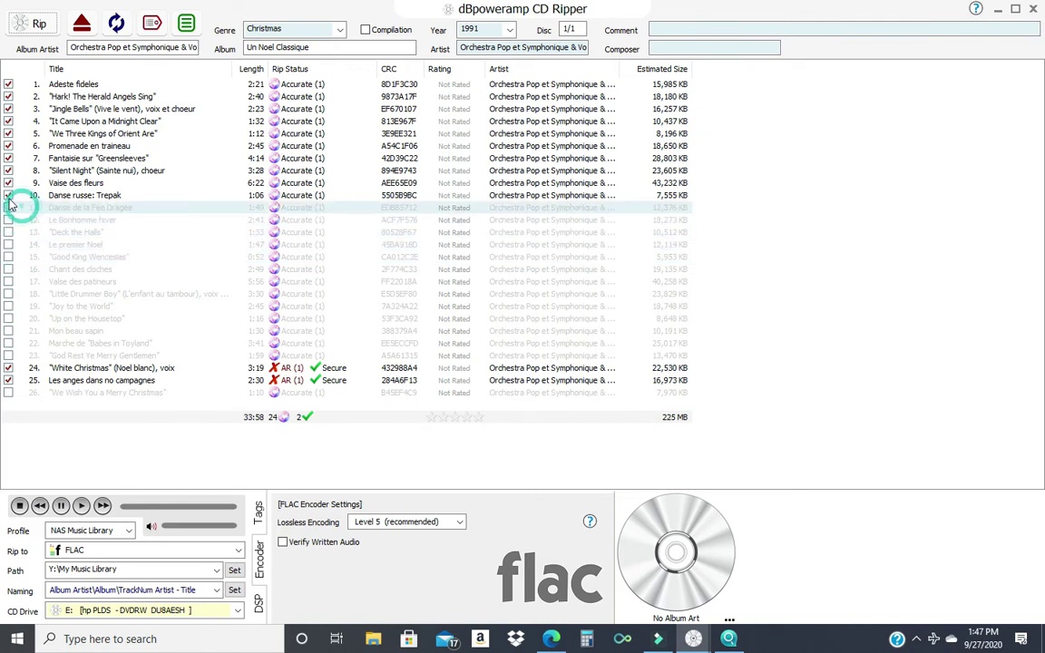
left_click(9, 195)
left_click(9, 182)
left_click(9, 170)
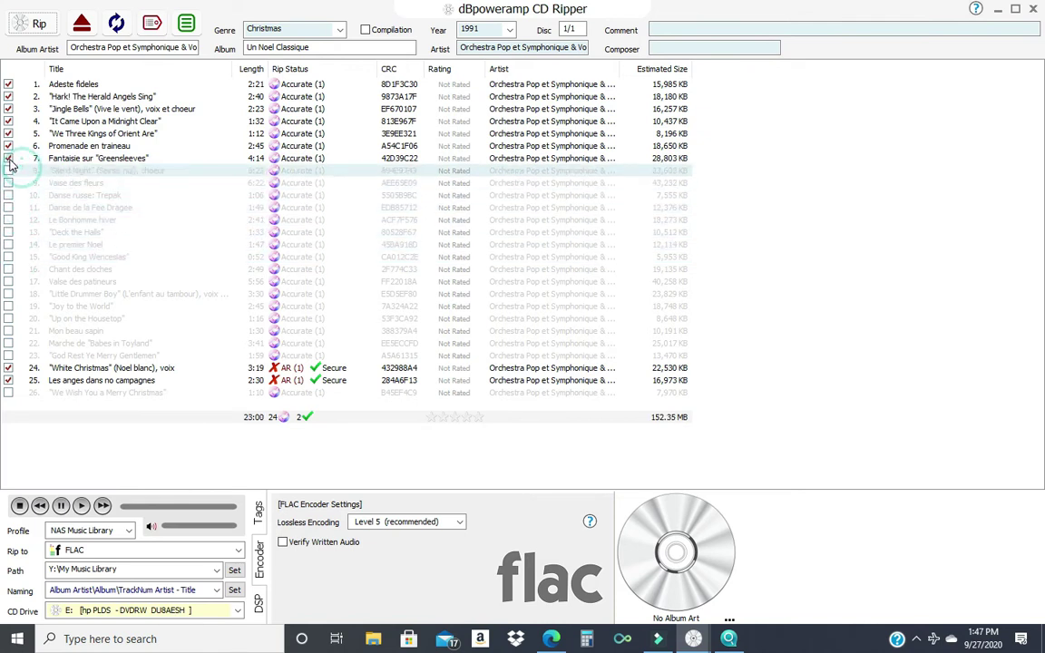
left_click(9, 158)
left_click(8, 145)
left_click(8, 133)
left_click(8, 120)
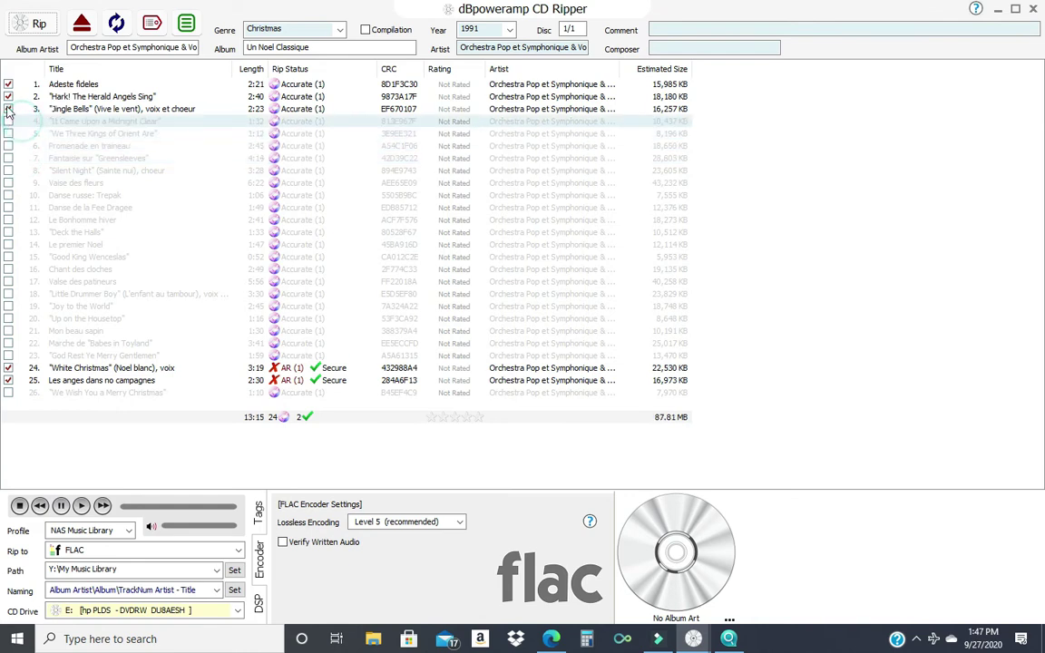
left_click(8, 109)
left_click(9, 96)
left_click(8, 84)
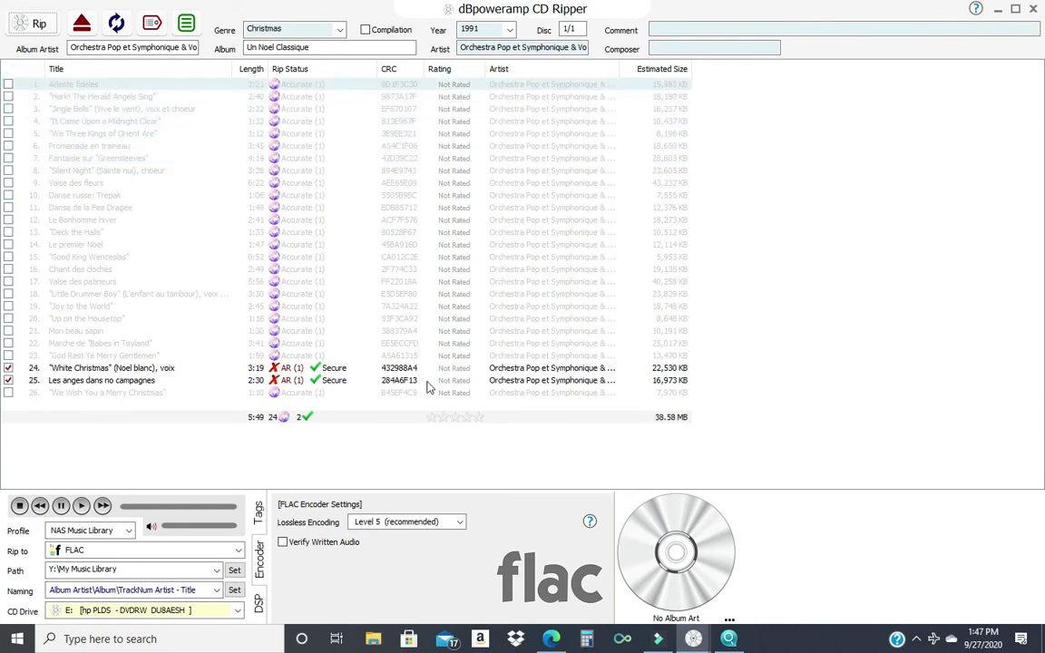
left_click(20, 27)
left_click(729, 490)
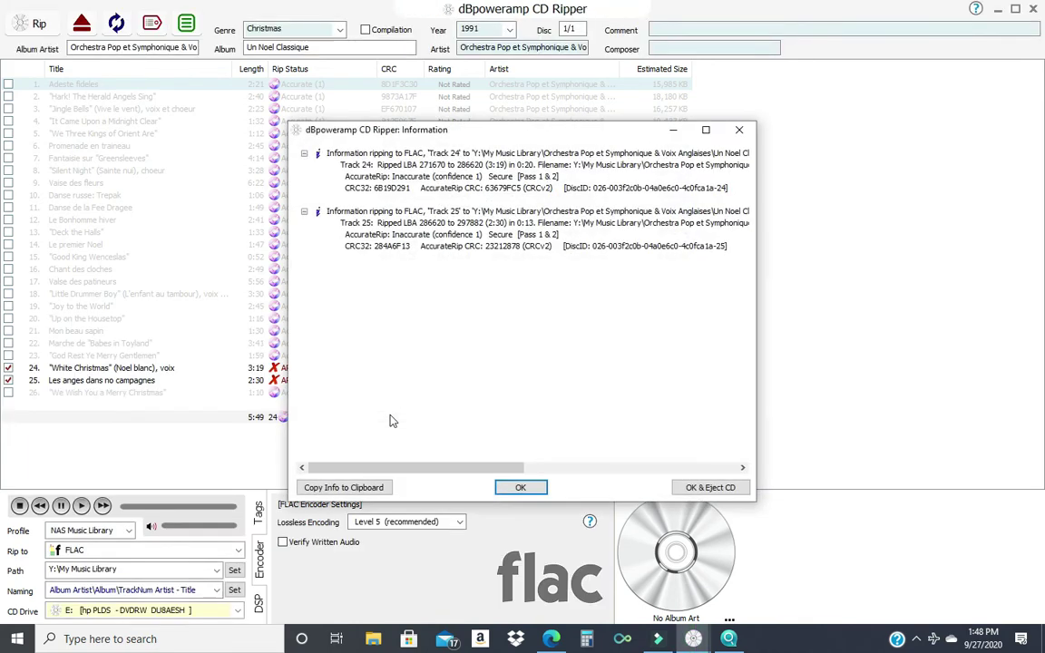
Close the rip report once tracks 24 and 25 finish re-ripping Secure but unverified.
left_click(528, 488)
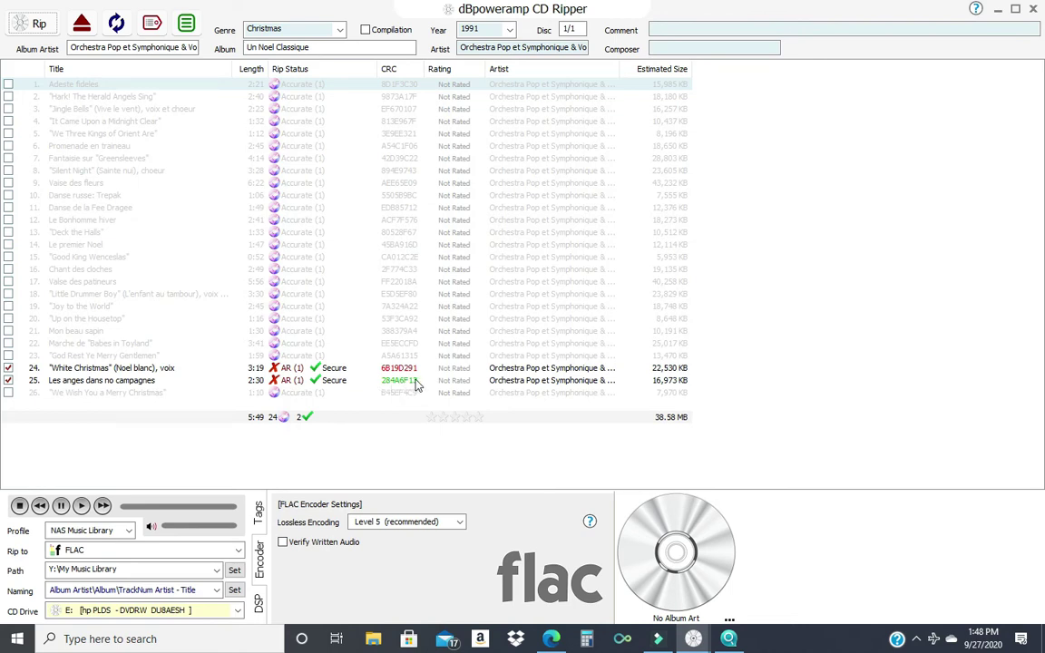
Re-rip track 24, White Christmas, alone, overwriting its file, and close the report.
left_click(9, 380)
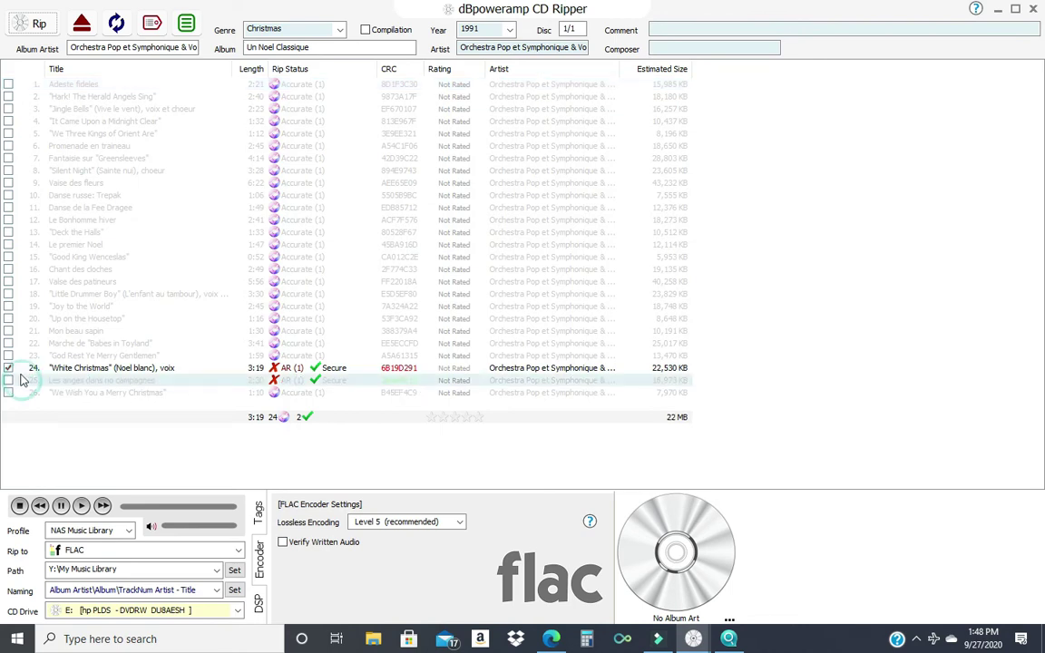
left_click(39, 27)
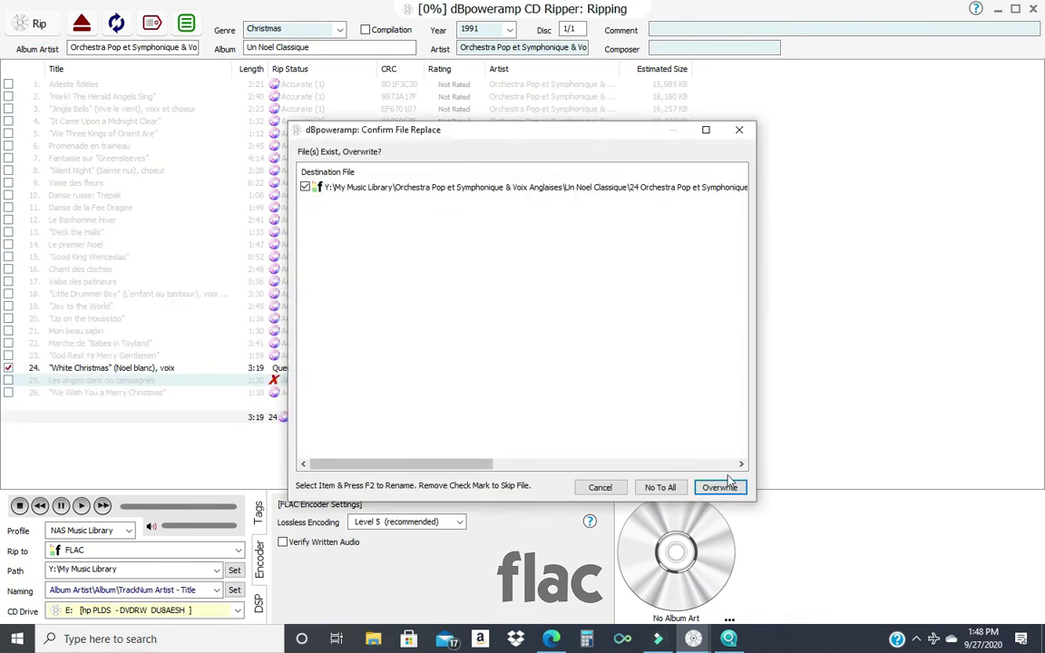
left_click(719, 488)
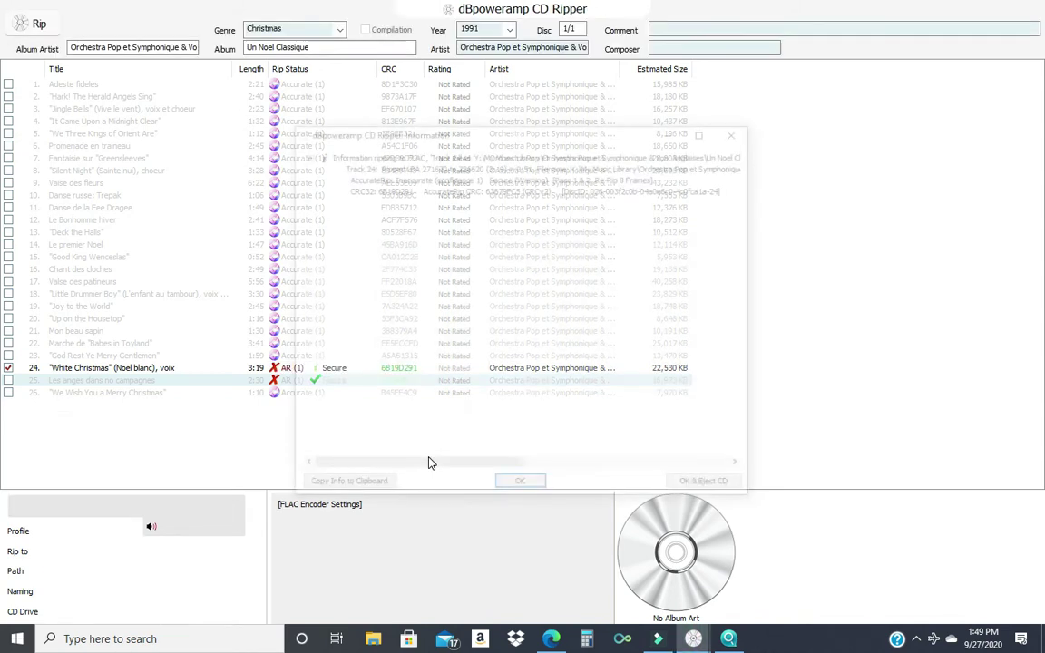
left_click(524, 487)
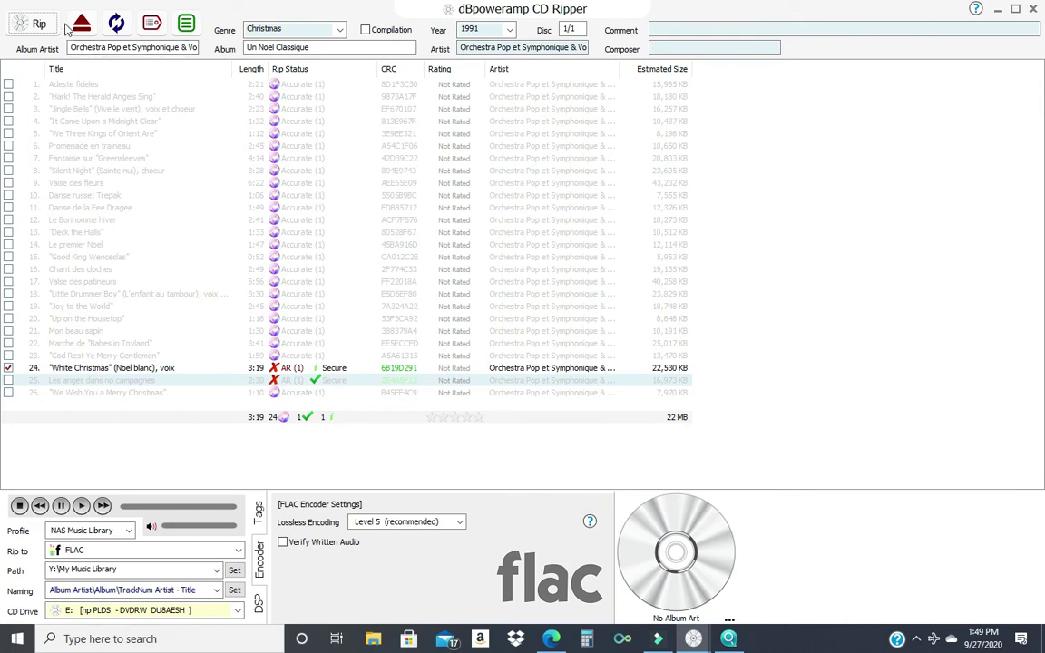
Eject the finished CD and load the next 19-track compilation disc.
left_click(83, 25)
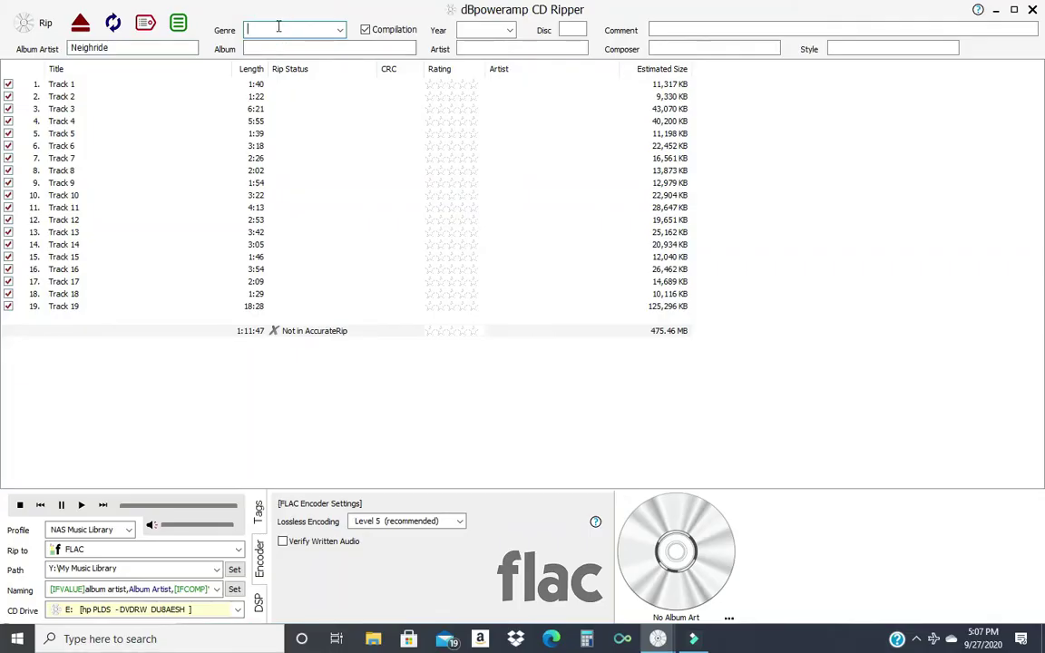
Tag the disc with genre Christmas and album 'The World's Most Beautiful Christmas Carols'.
type("Christmas")
left_click(275, 48)
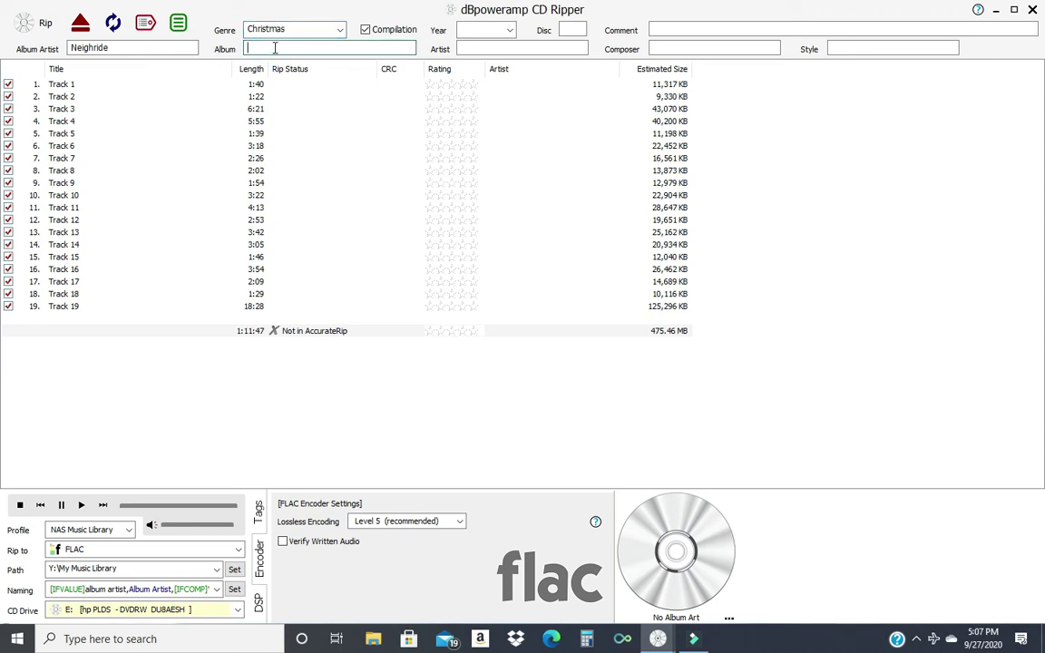
type("The World's Most Beautiful Christmas Carols")
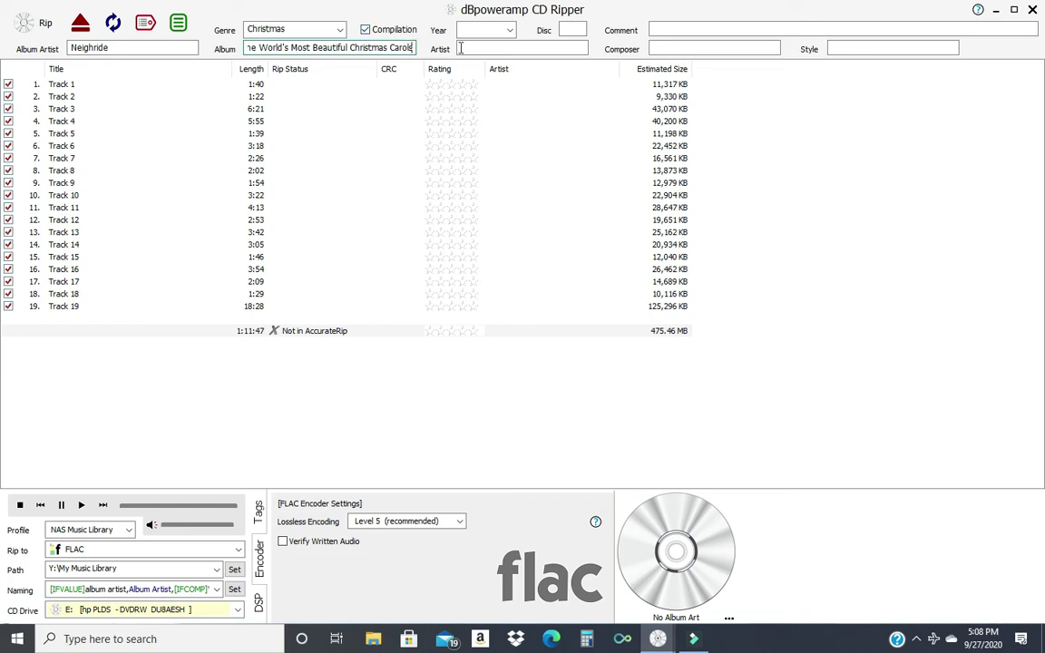
left_click(473, 49)
Name track 1 'Jingle Bells' with artist Barclay Christmas Orchestra.
key("Tab")
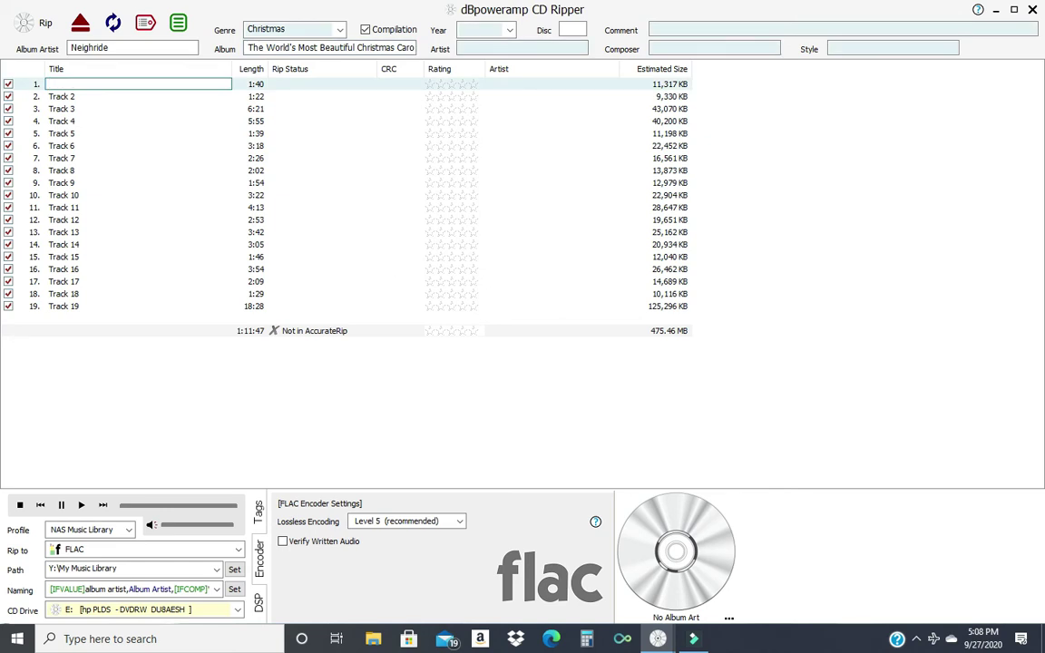
type("Jingle Bells")
key("Tab")
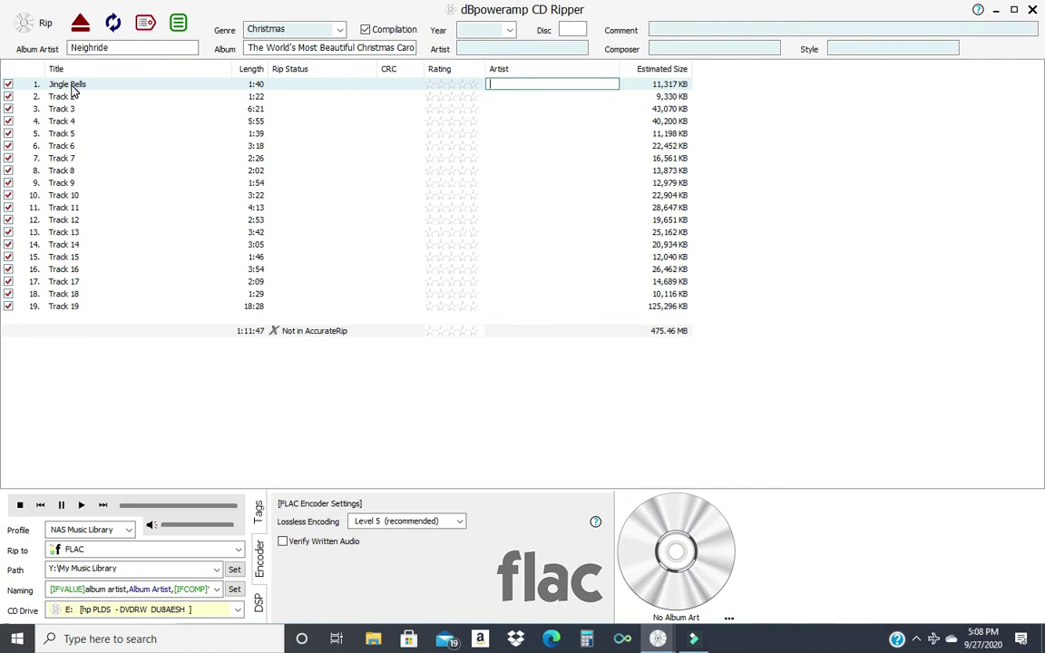
type("Barclay Christmas Orchestra")
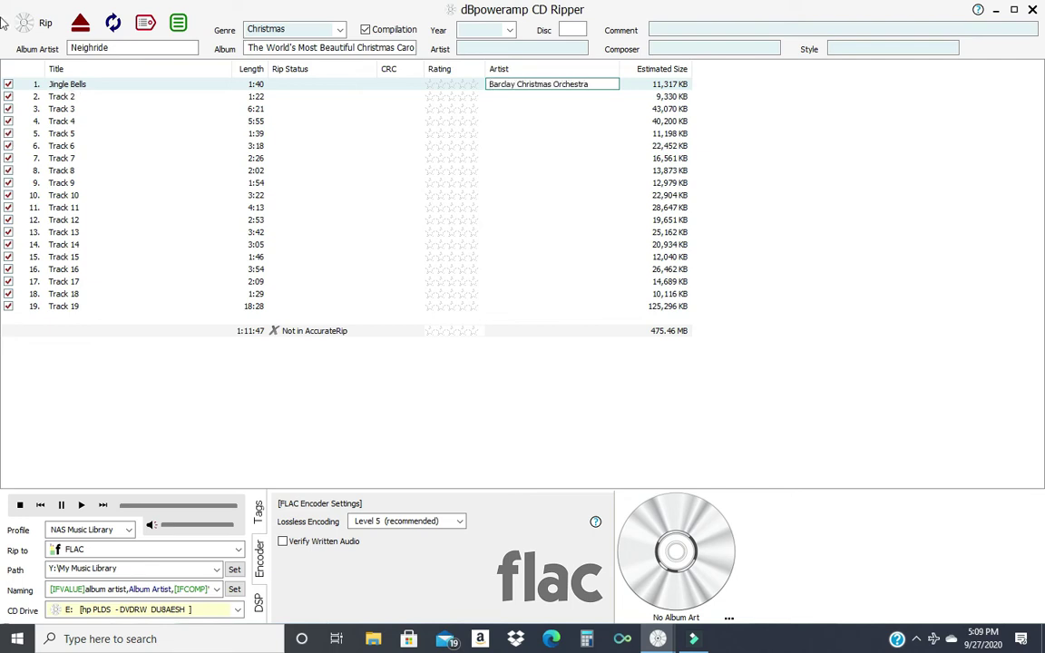
Set the disc number to 1/3 and enter the remaining track titles and performers.
left_click(574, 30)
type("1/3")
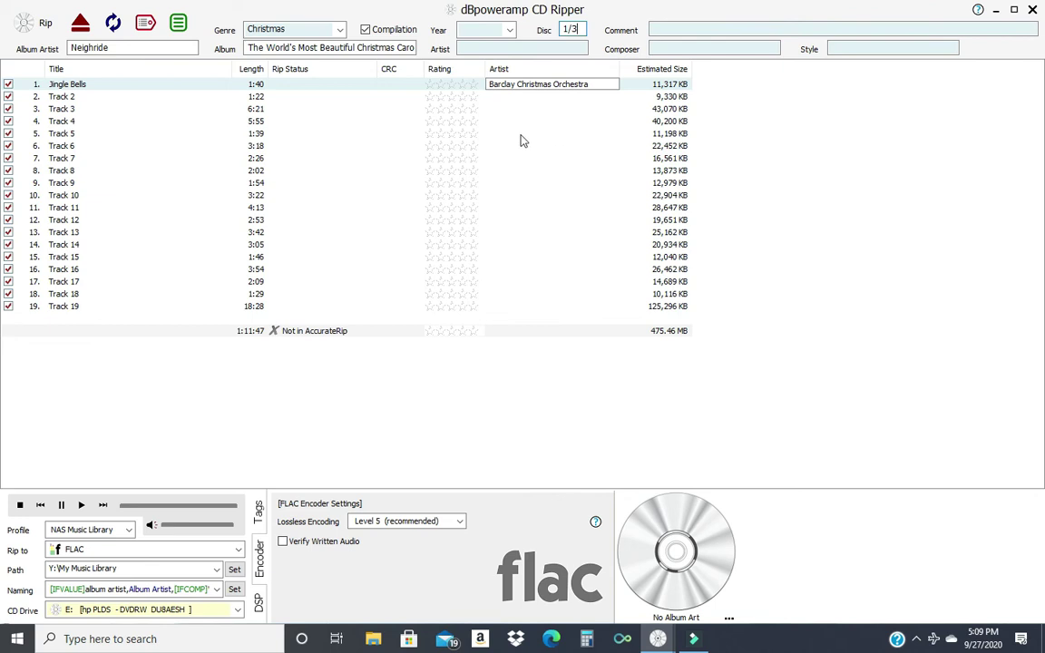
type("O Come, All ye FaithfulWaltz of the FlowersAll-Saints EnsembleRochester Pops OrchestraSkater's WaltzRochester Pops OrchestraBarclay Christmas OrchestraAll-Saints Ensemble")
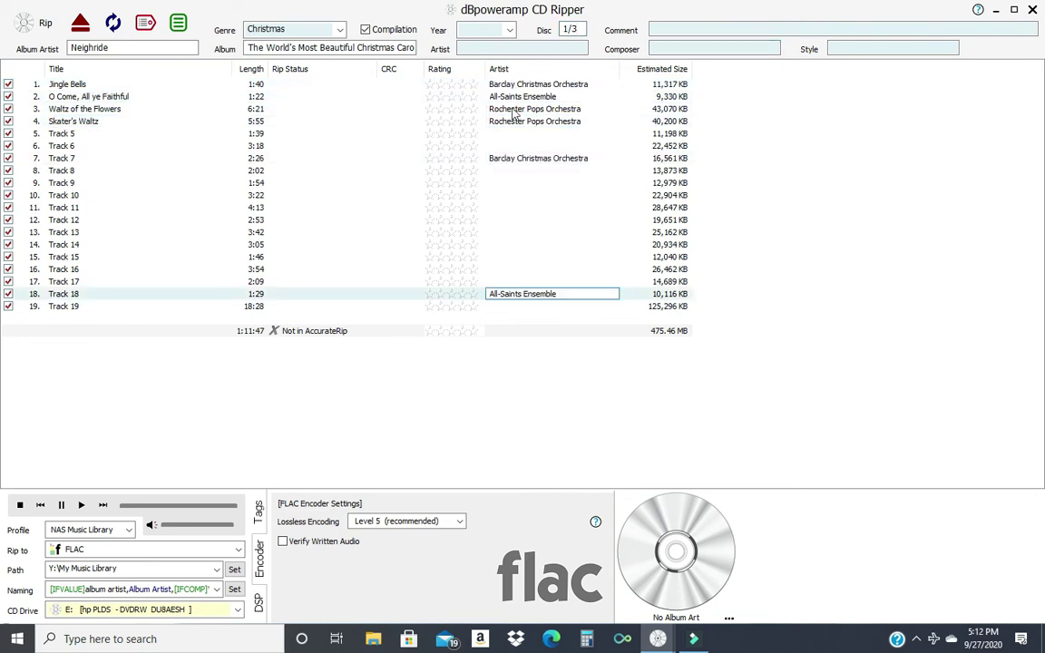
type("Wassail SongBruce Mitchell ChoirWhence Is That Goodly Fragrance?Bruce Mitchell ChoirPlymoth Festival OrchestraPlymoth Festival OrchestraGood Christian Men, Rejoice")
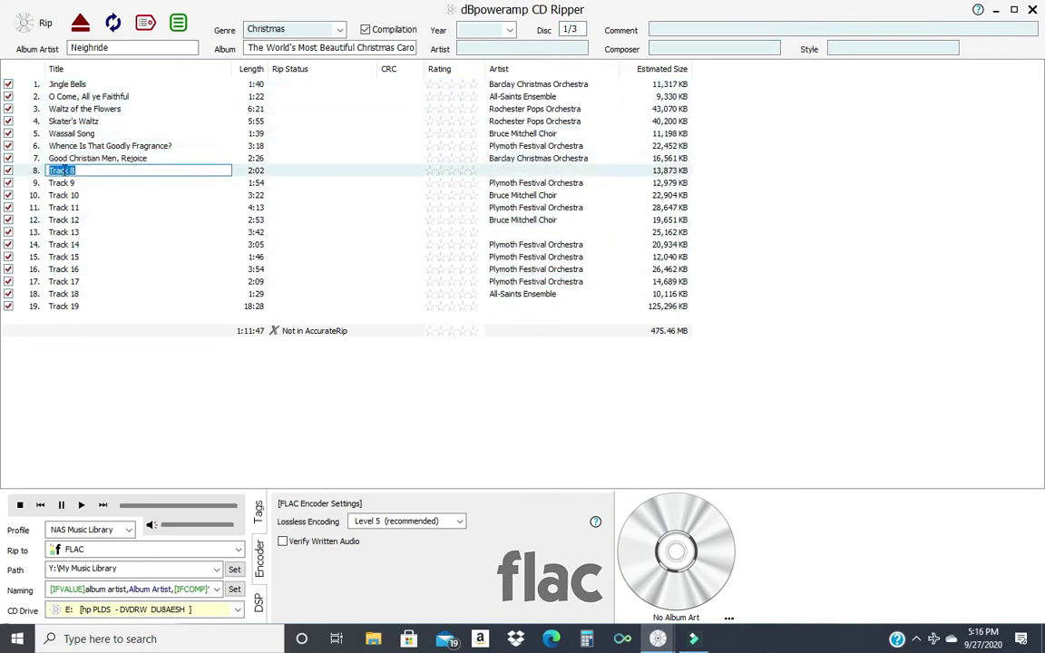
type("In Dulci JubiloLo, How a Rose E'er BloomingFantasy on \"Greensleeves\"The Blessed Son of GodThe 12 Days of ChristmasHow Brightly Shown the Morning StarChristians, Awake")
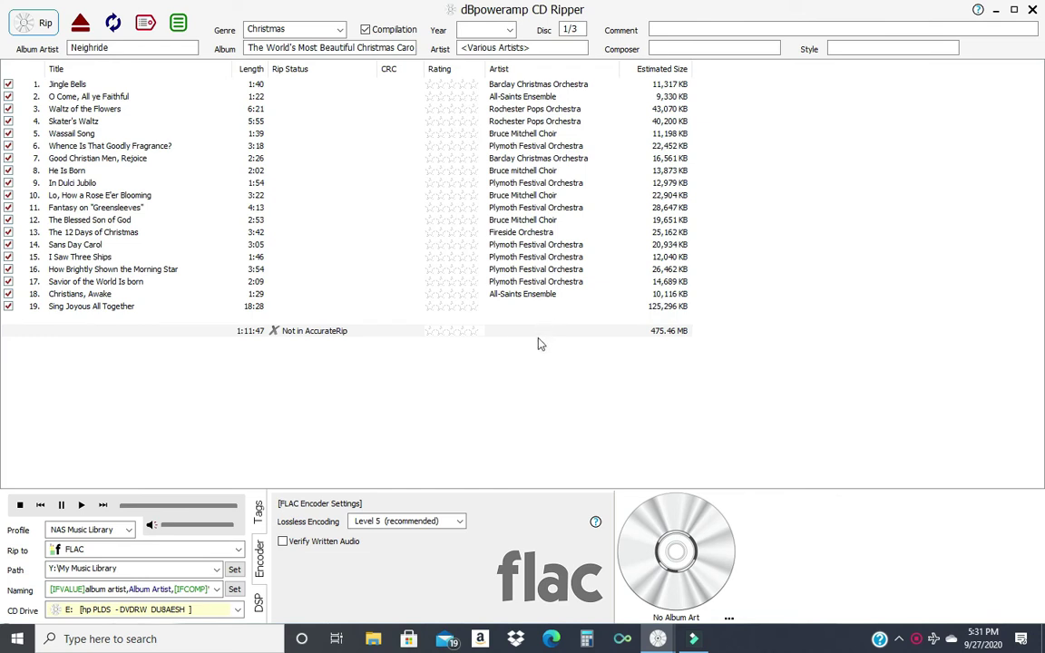
Set track 19's artist to Various and search online for album art.
left_click(503, 306)
type("Vari")
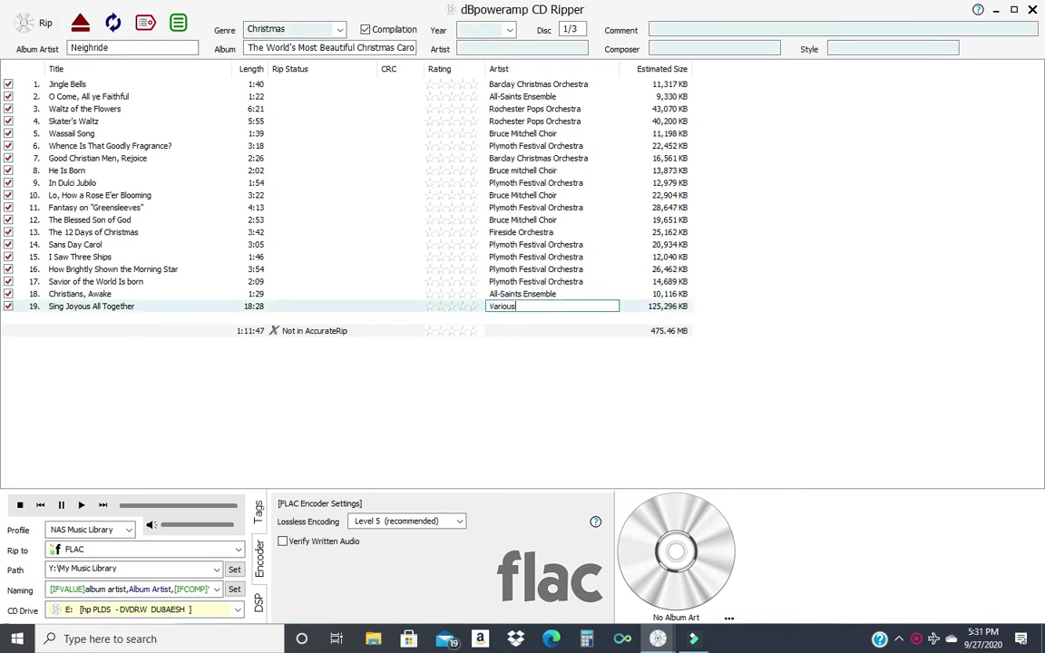
type("ous")
key("Return")
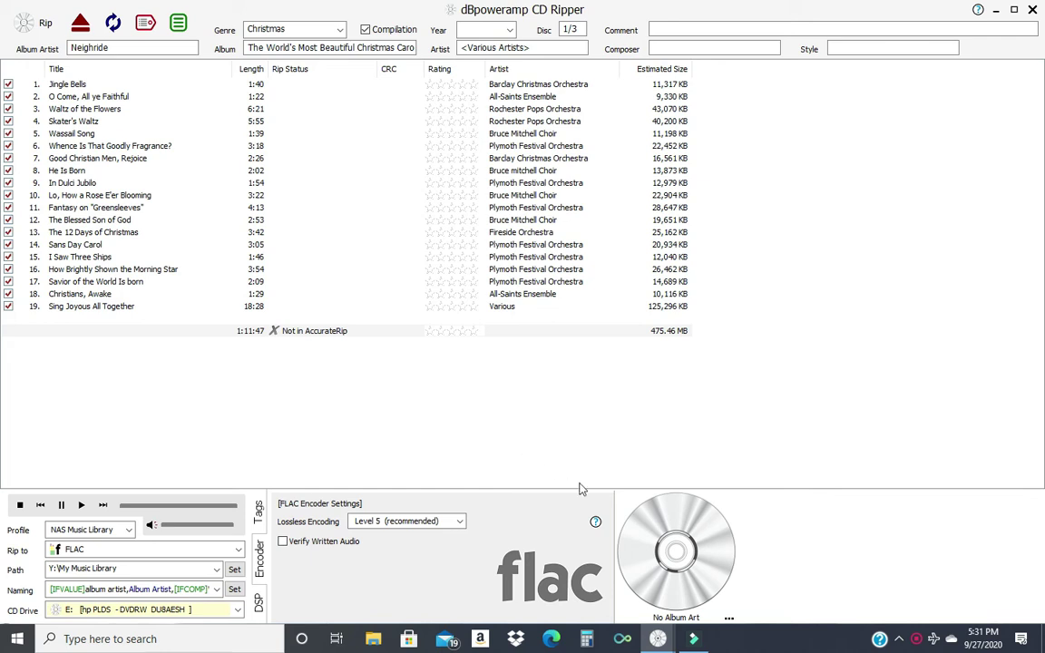
left_click(680, 560)
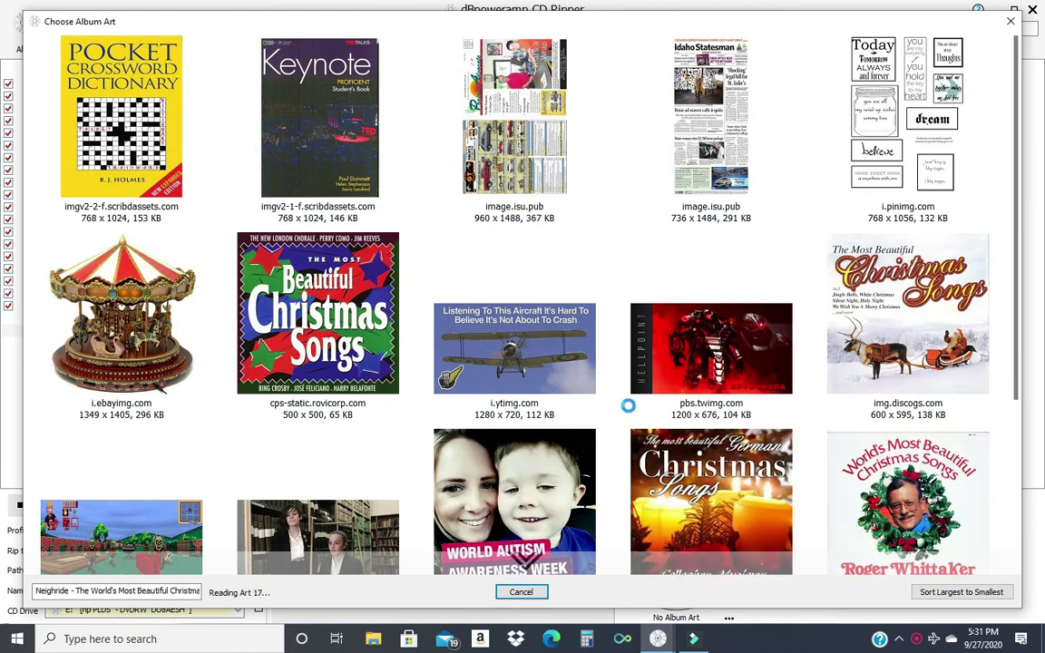
scroll(626, 372, "down", 5)
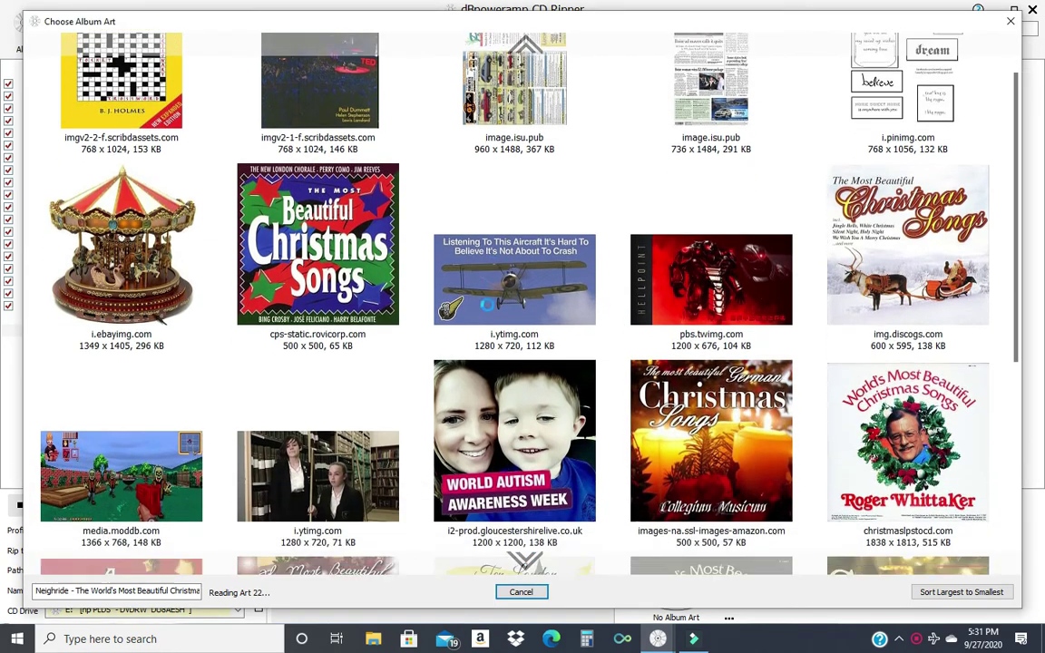
scroll(489, 308, "down", 3)
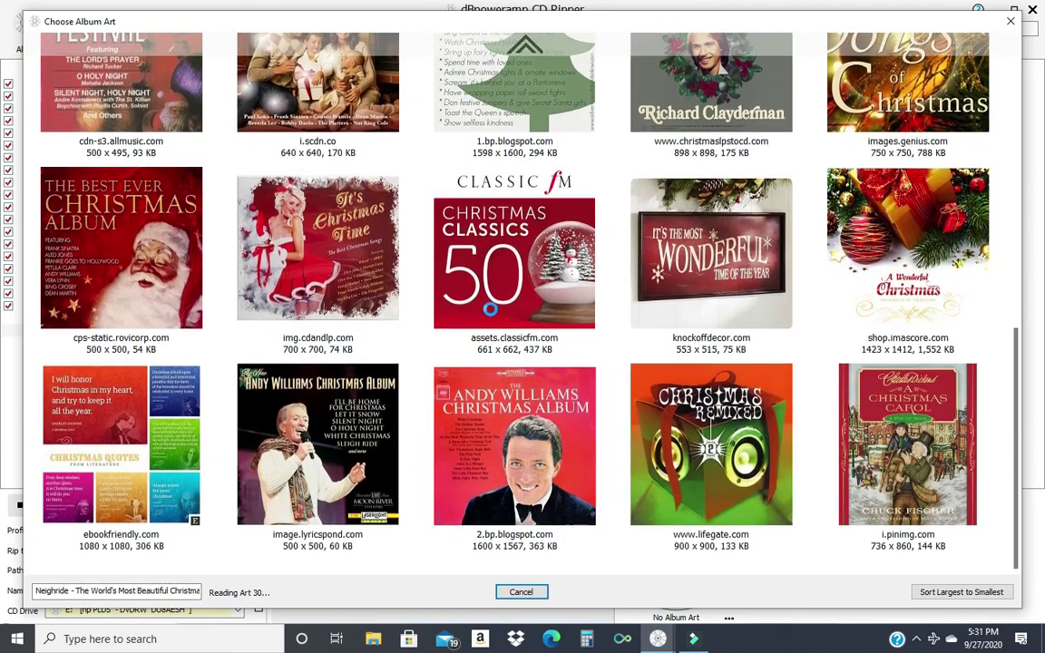
scroll(490, 309, "down", 3)
scroll(490, 309, "down", 10)
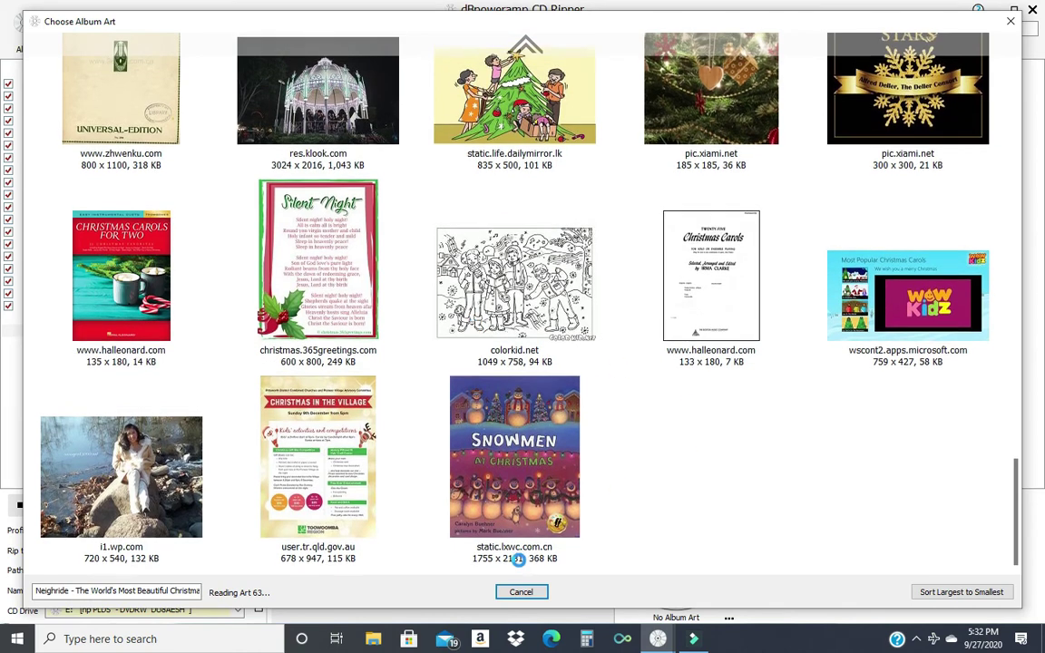
left_click(517, 591)
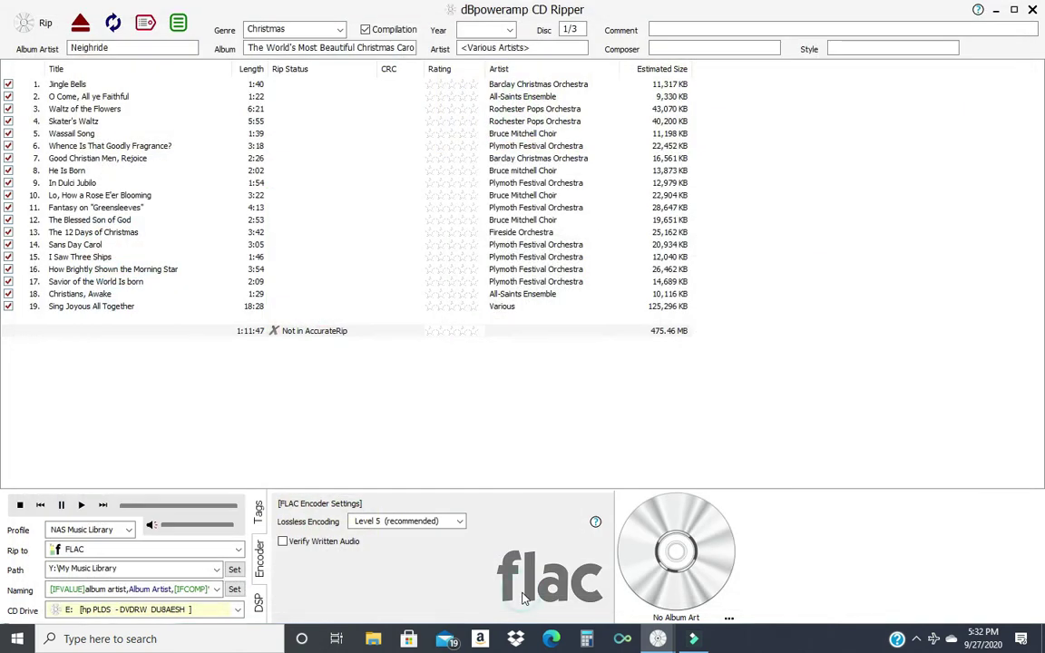
Load the local image IMG_4410 (999x1000) as the disc's album art.
left_click(730, 619)
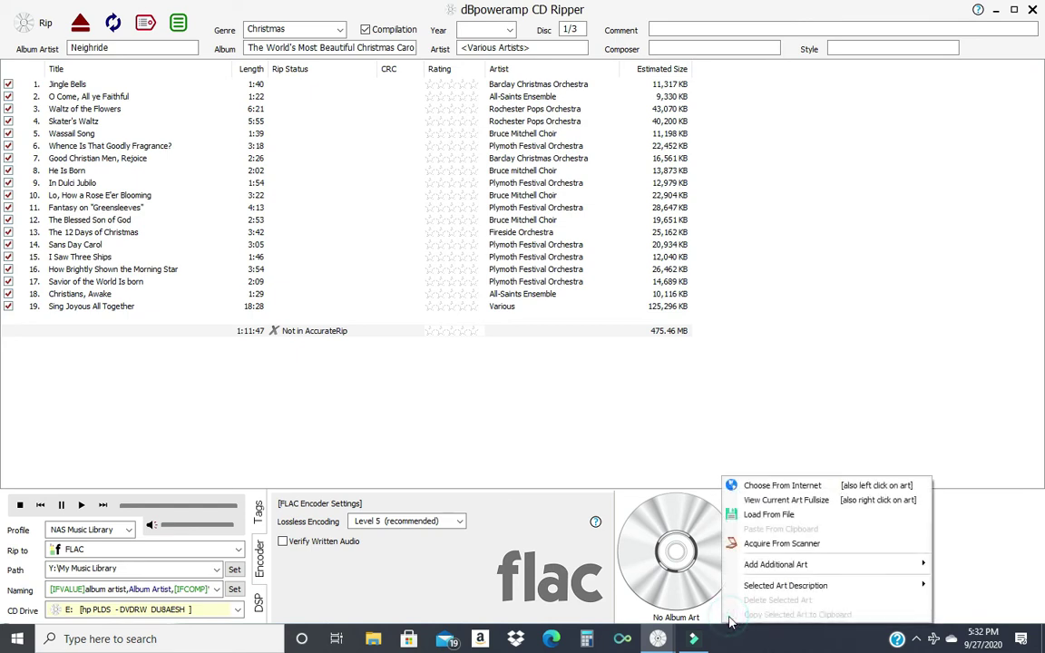
left_click(786, 516)
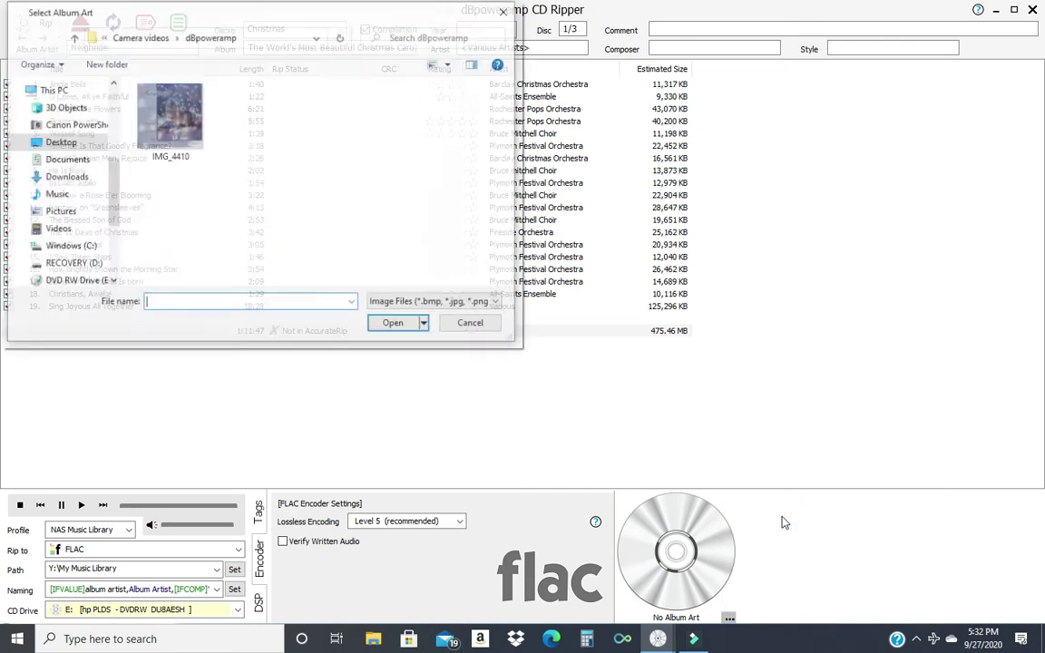
left_click(182, 125)
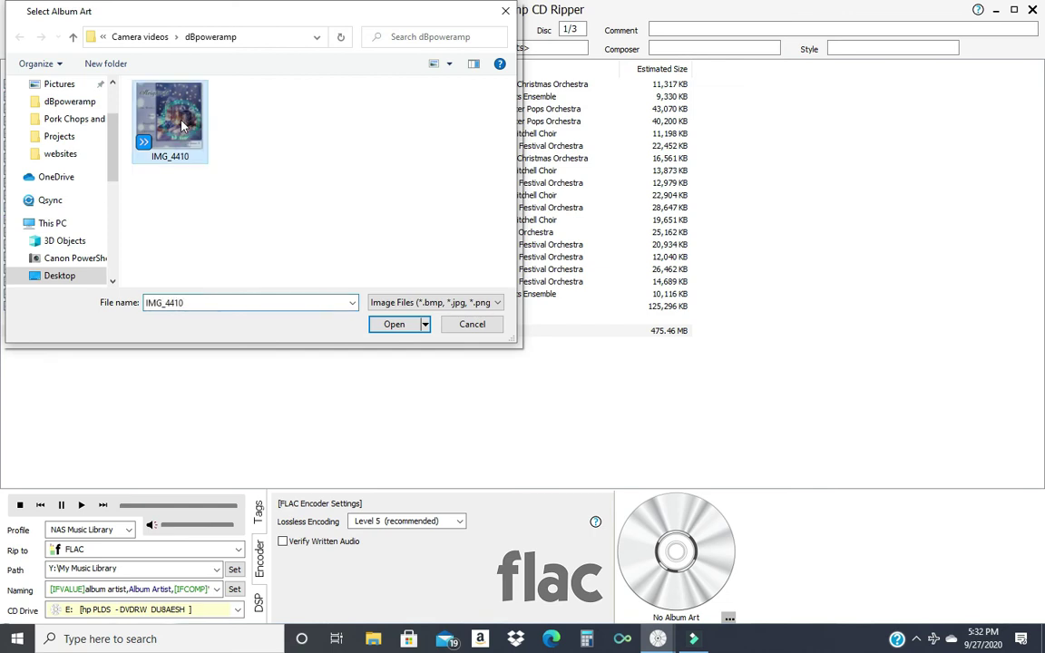
left_click(392, 326)
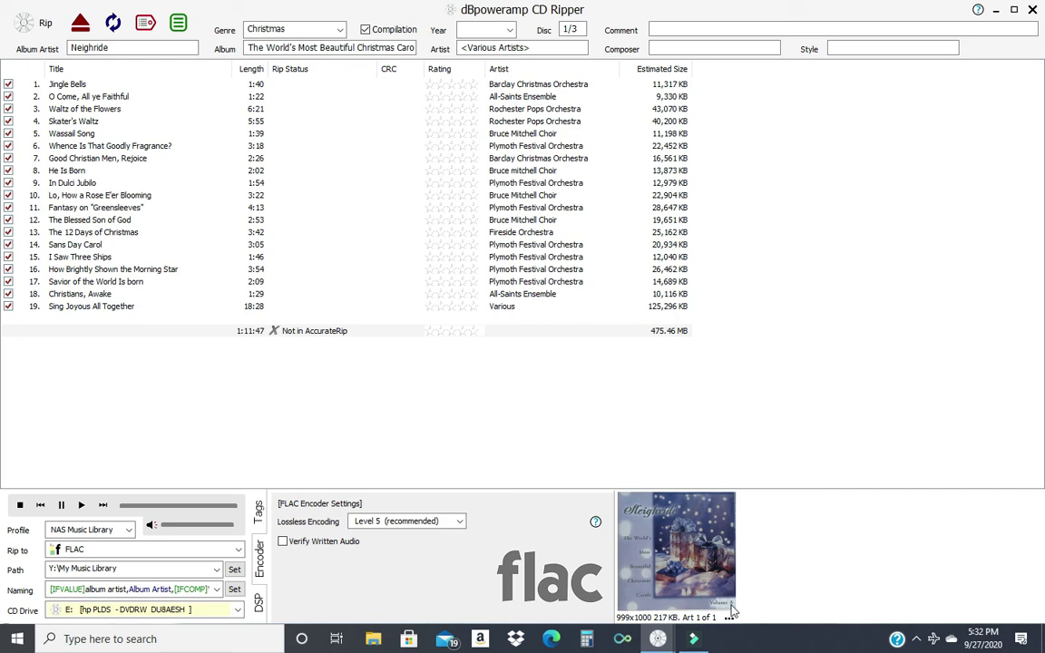
Rip all 19 tracks securely to FLAC and move the rip report aside.
left_click(25, 27)
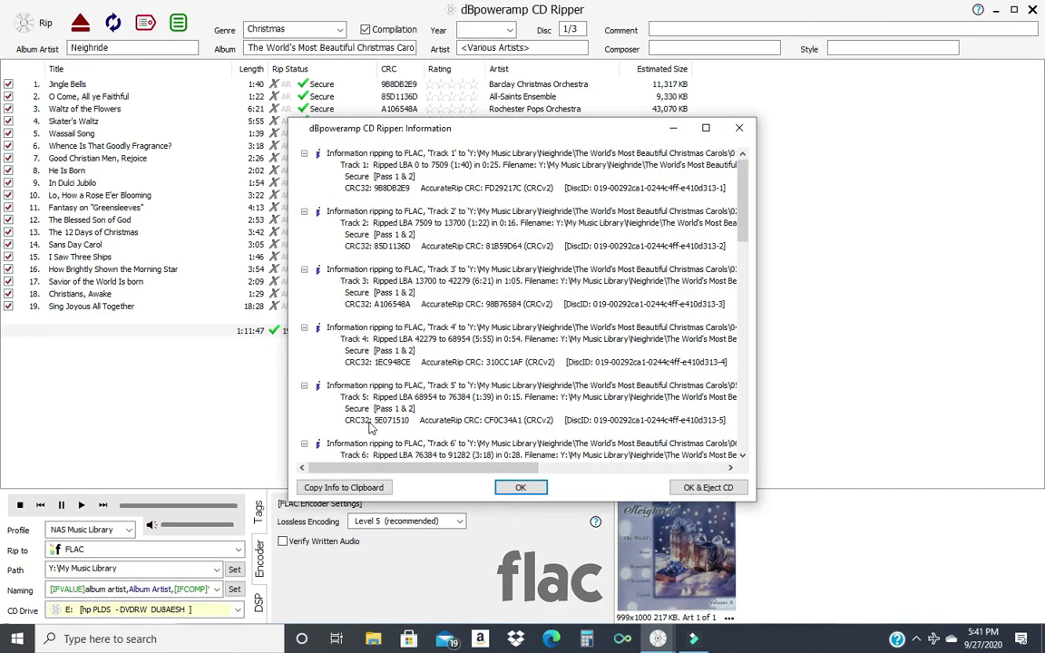
left_click_drag(497, 133, 939, 87)
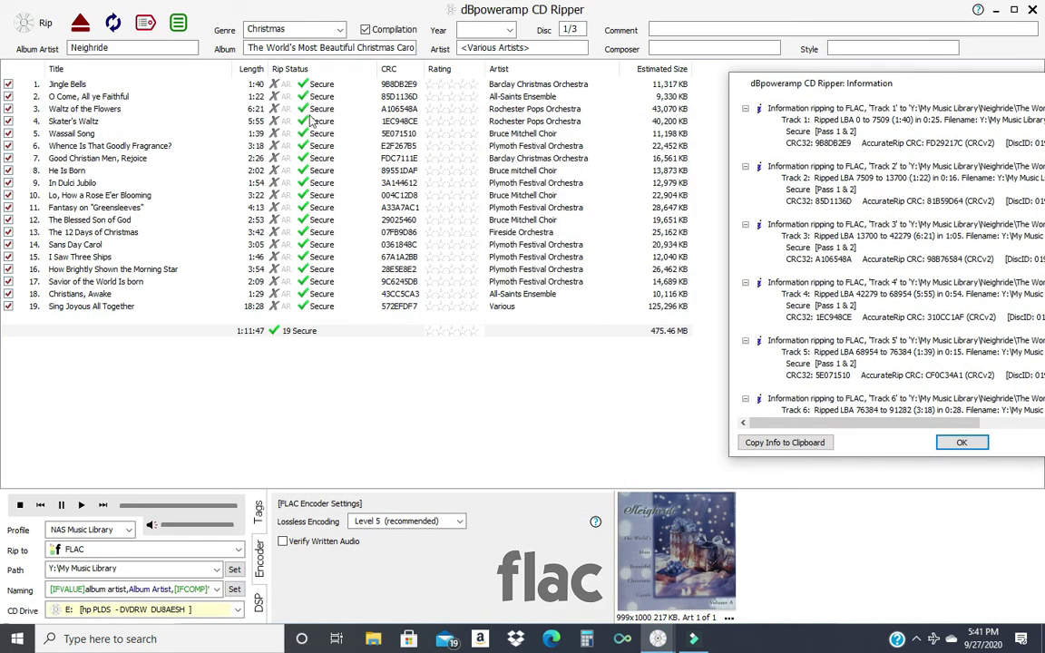
Re-rip only Jingle Bells, unchecking tracks 2–19 and overwriting its existing file.
left_click(961, 444)
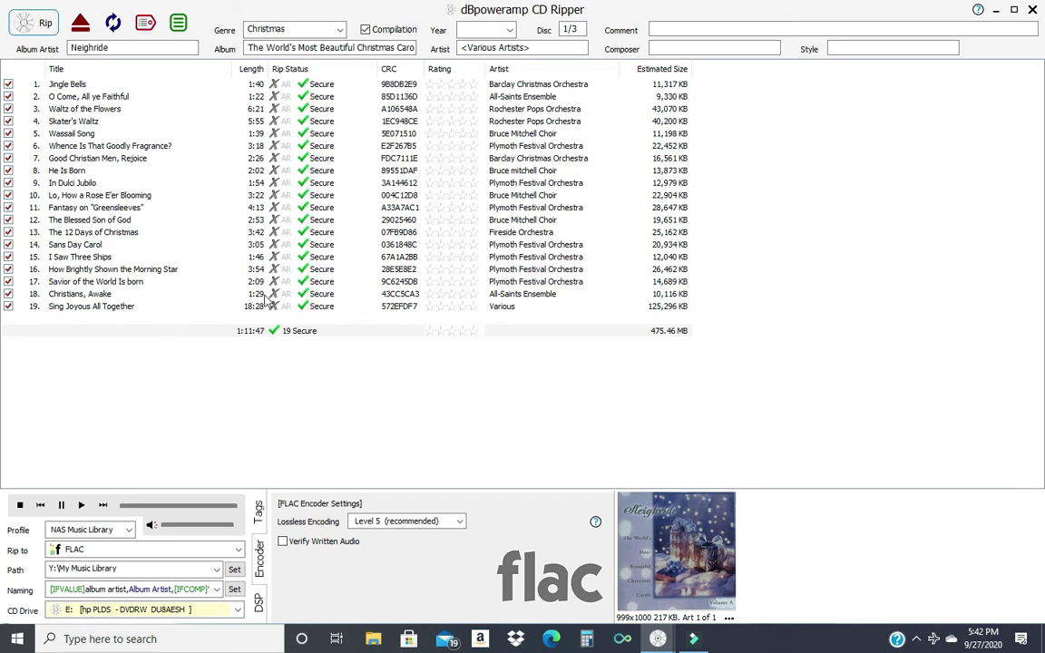
left_click(9, 195)
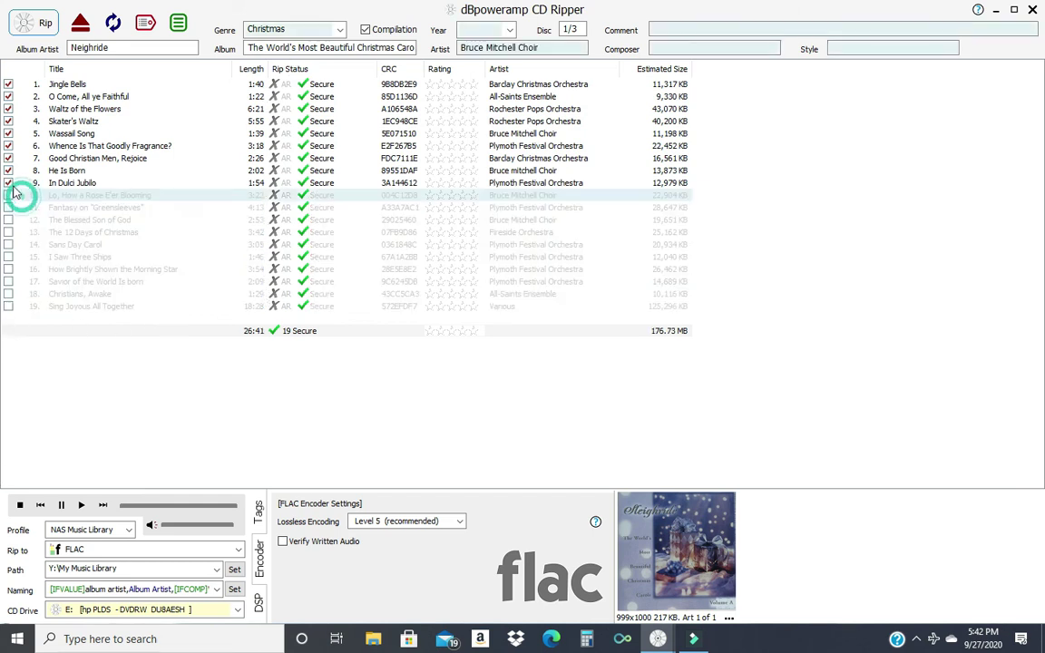
left_click(9, 182)
left_click(9, 171)
left_click(9, 157)
left_click(9, 146)
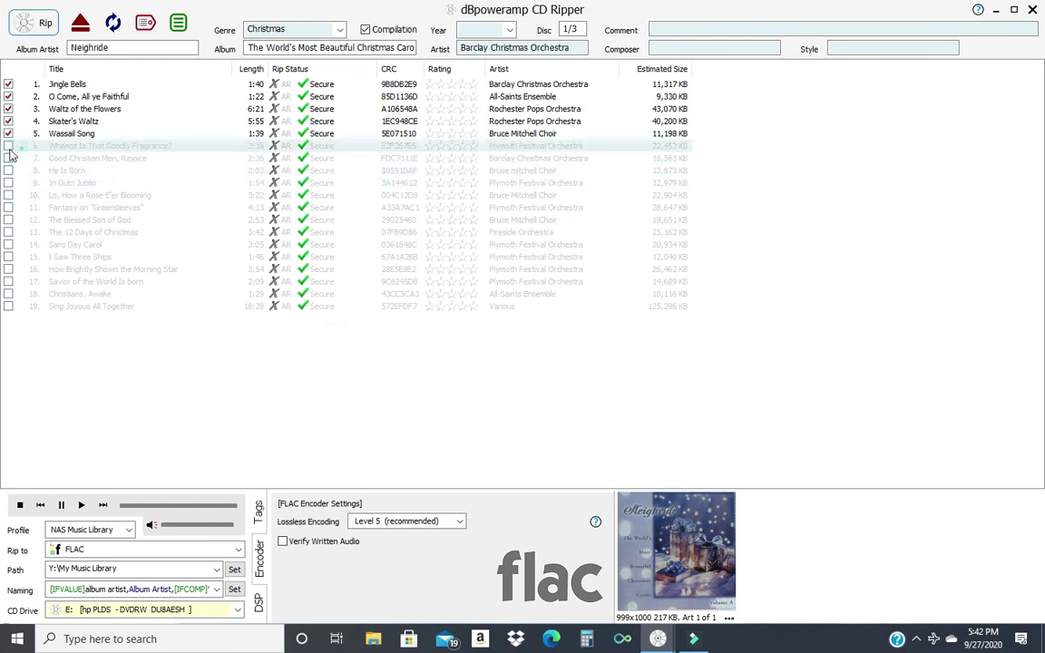
left_click(9, 133)
left_click(9, 121)
left_click(9, 109)
left_click(9, 96)
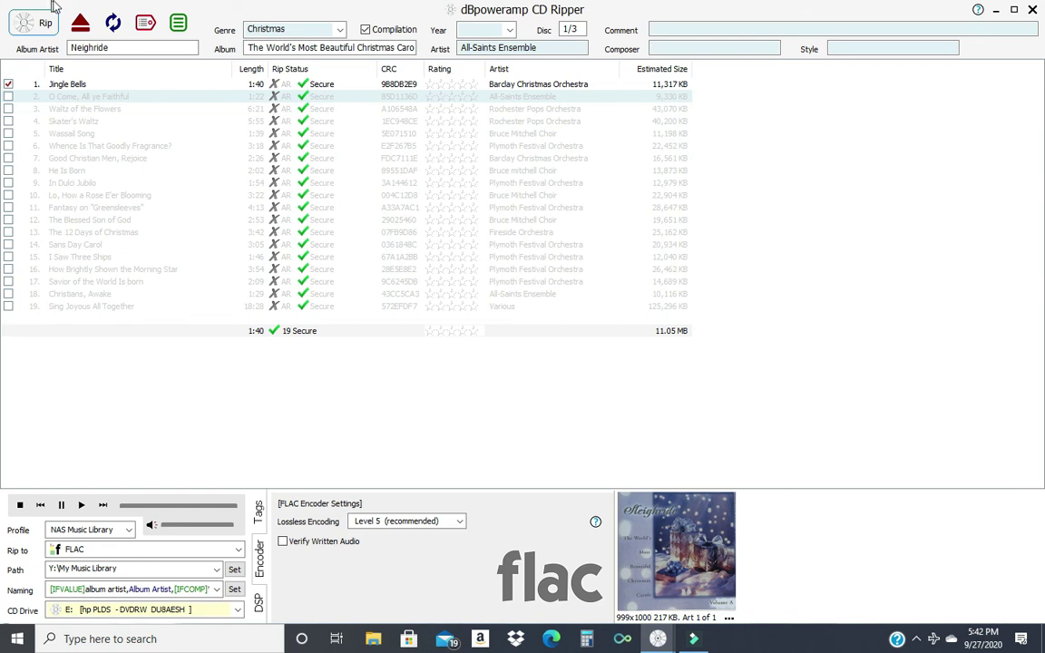
left_click(42, 26)
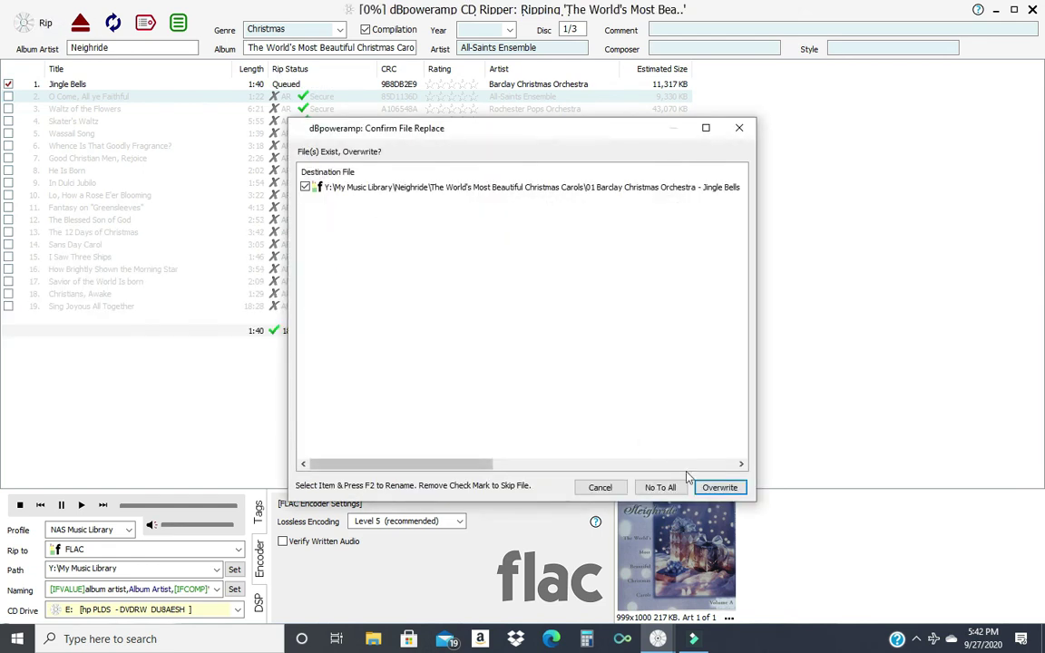
left_click(721, 487)
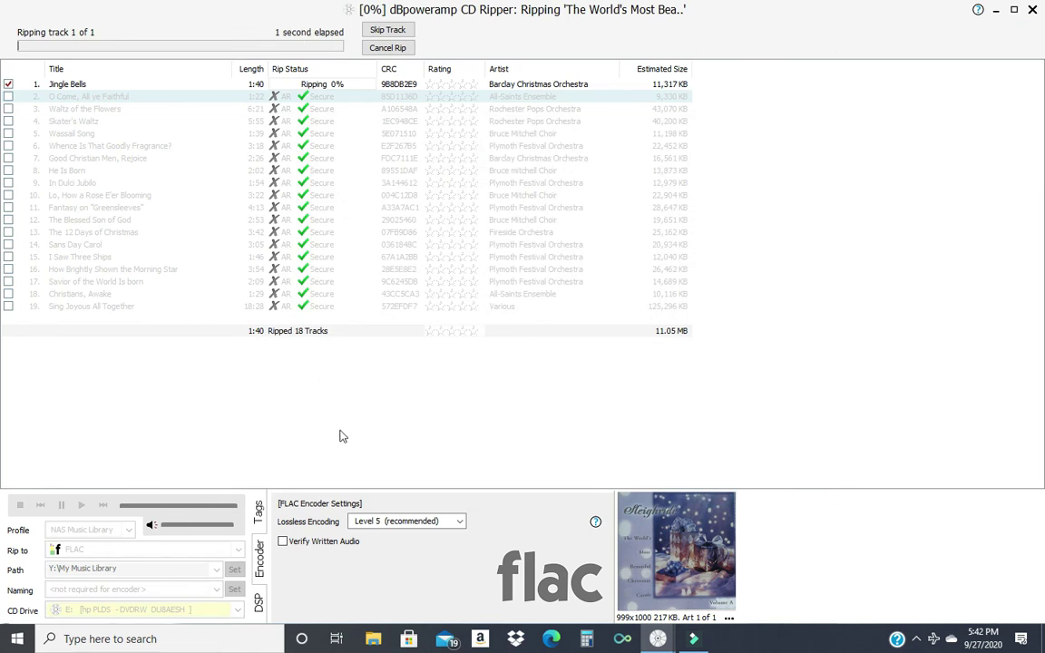